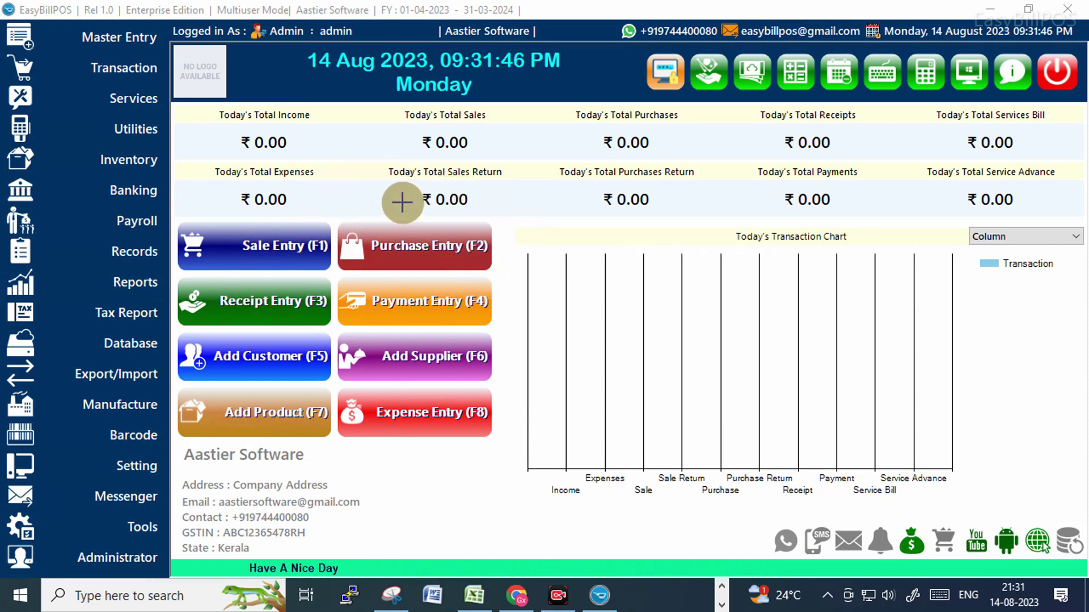
Start a new purchase invoice PINV-0001-2023/24 from Transaction > Purchase Entry.
left_click(149, 69)
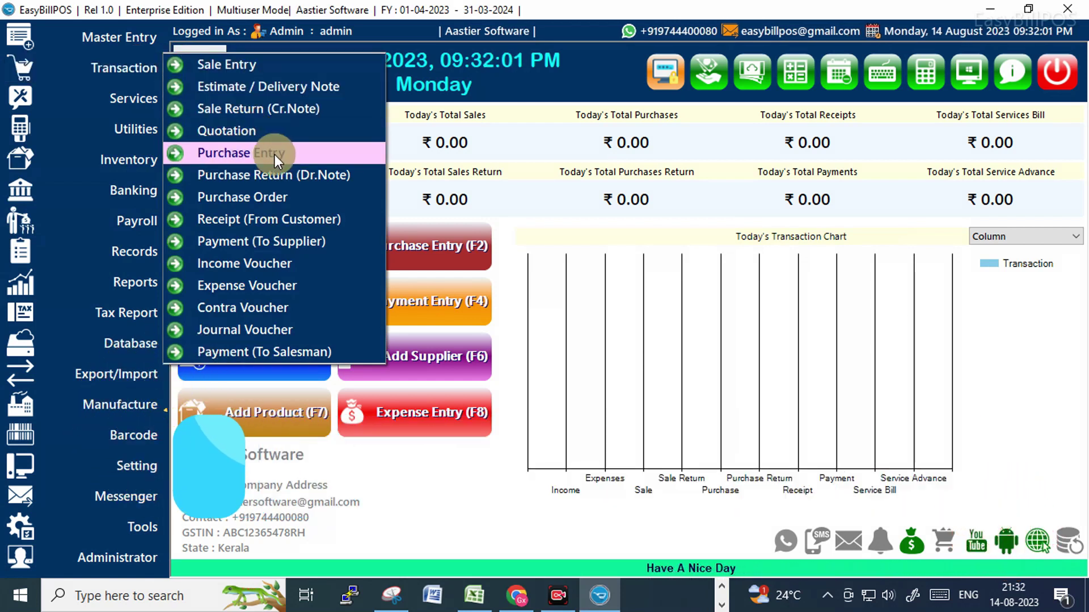
left_click(305, 155)
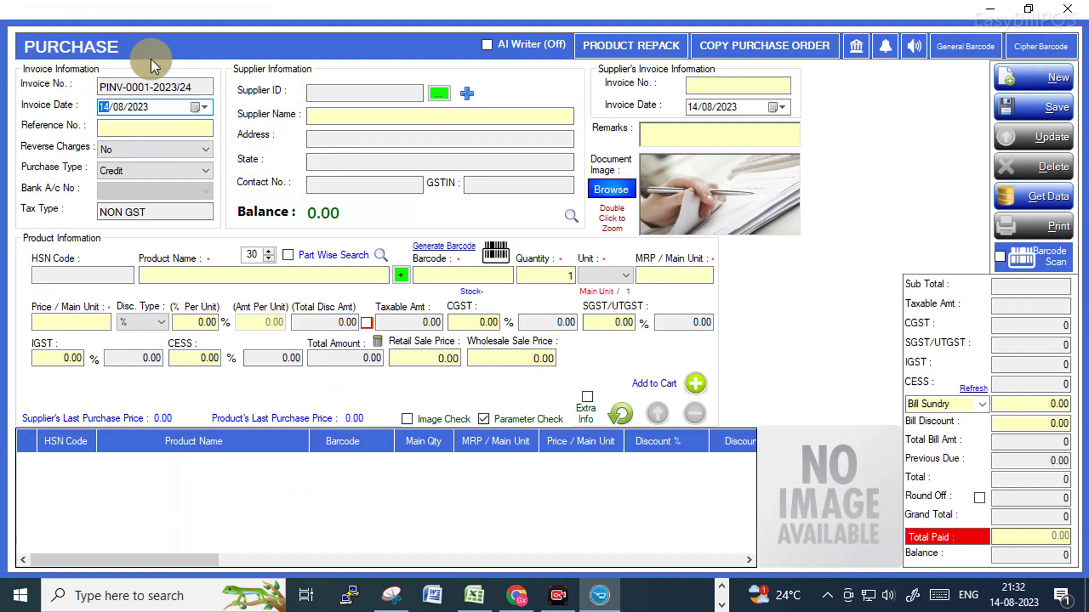
left_click(107, 130)
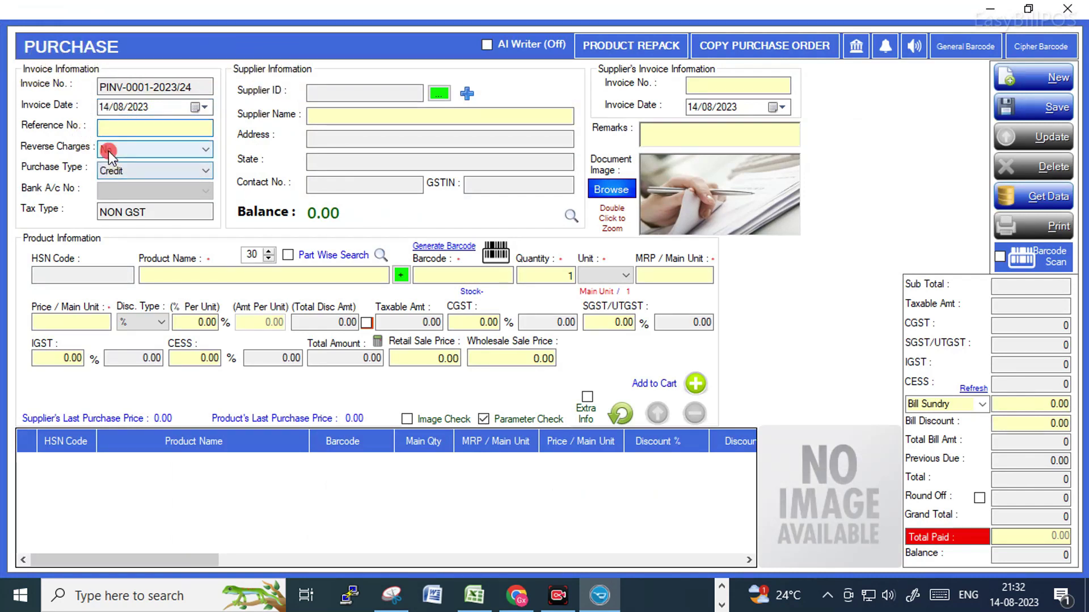
left_click(108, 149)
left_click(170, 160)
left_click(121, 173)
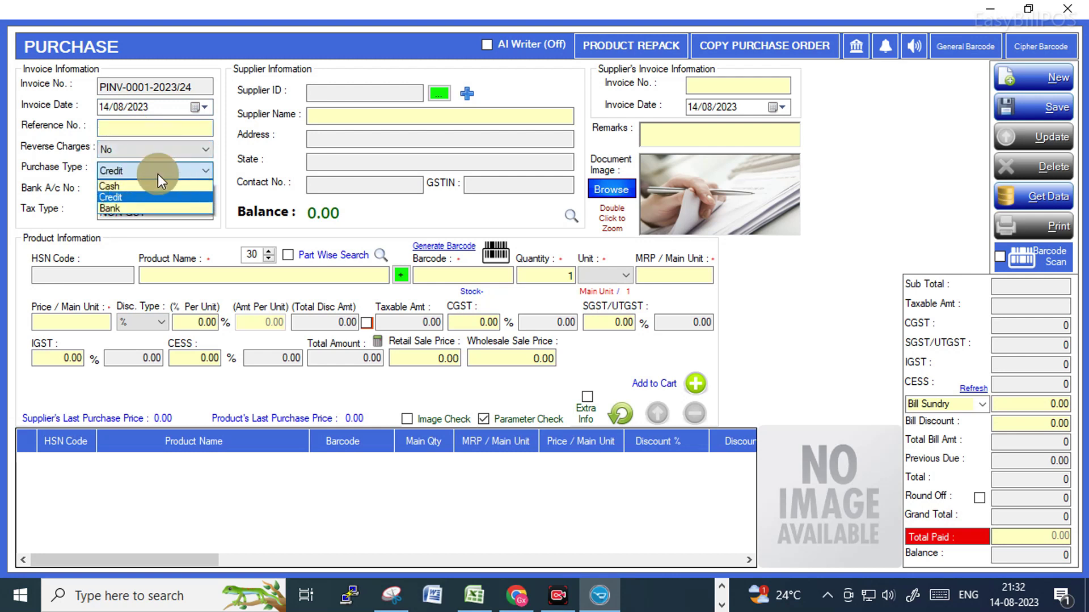
left_click(118, 196)
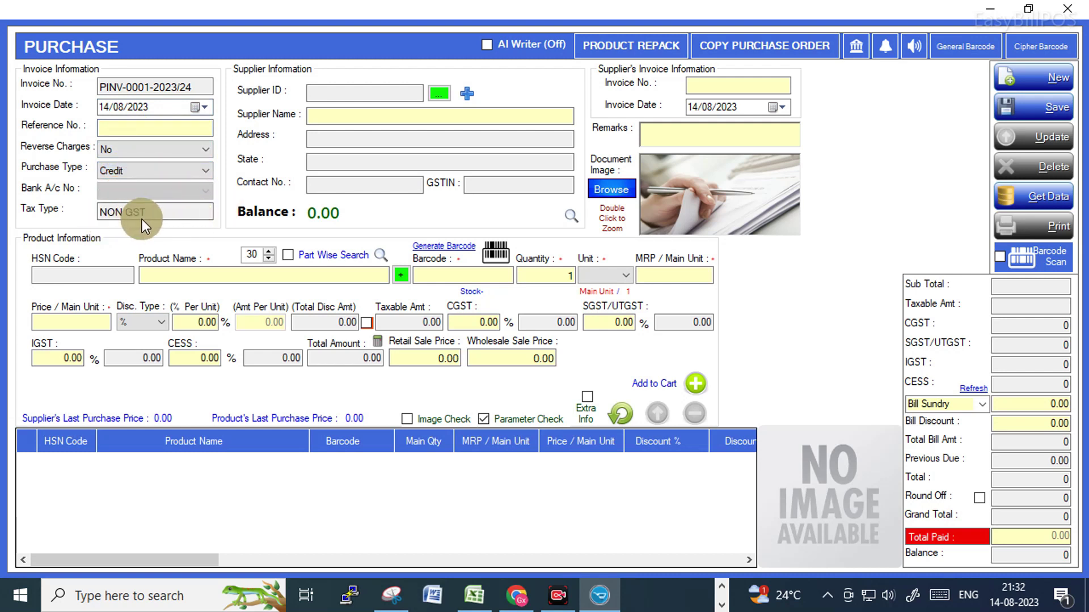
left_click(352, 93)
Find the supplier list empty and begin a new supplier record S-0001.
left_click(438, 93)
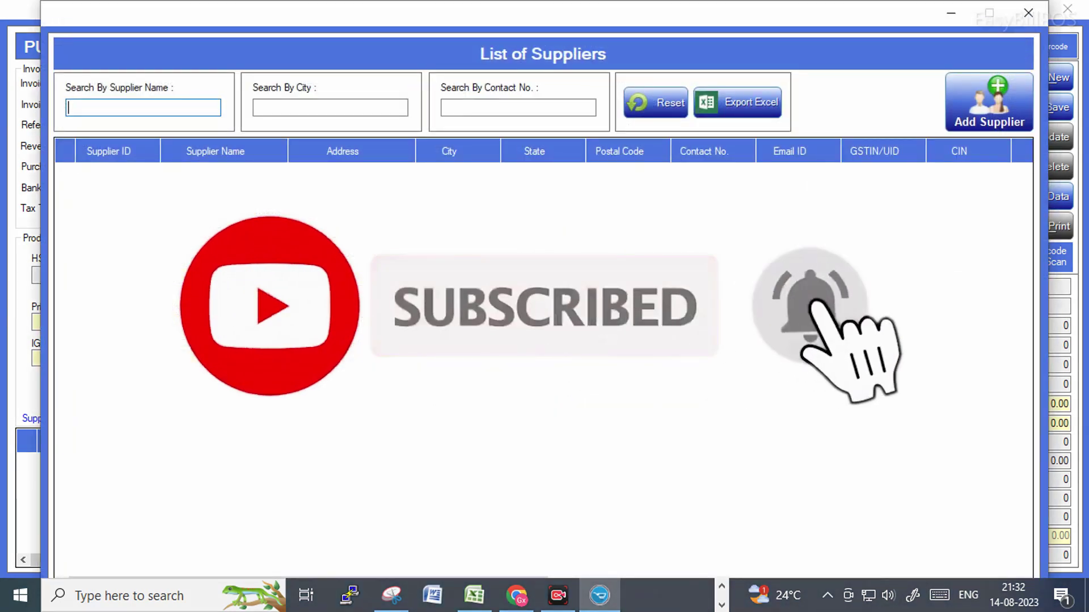
left_click(723, 344)
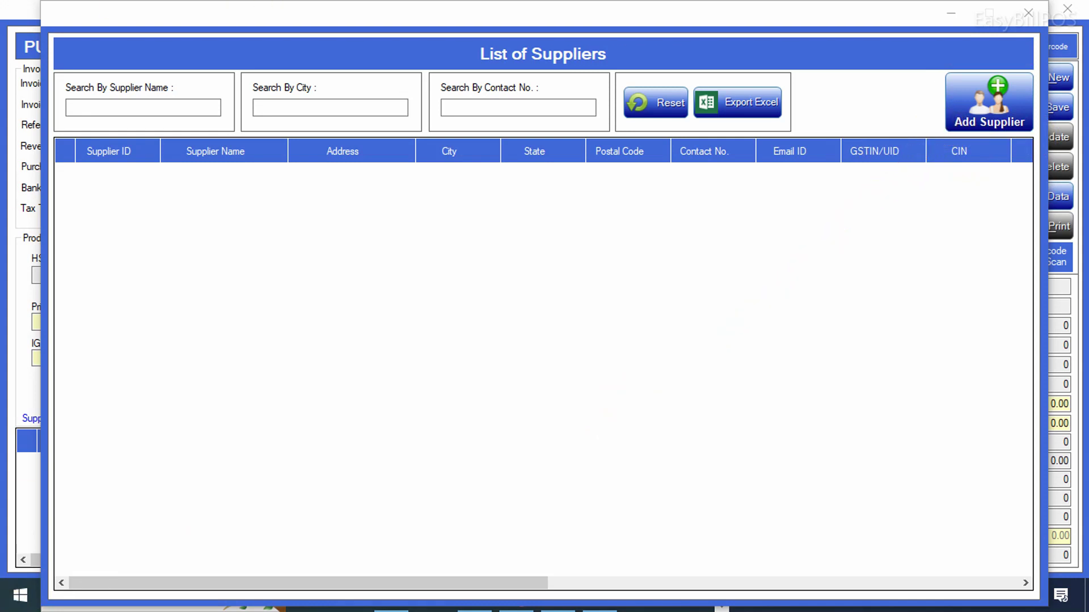
left_click(979, 104)
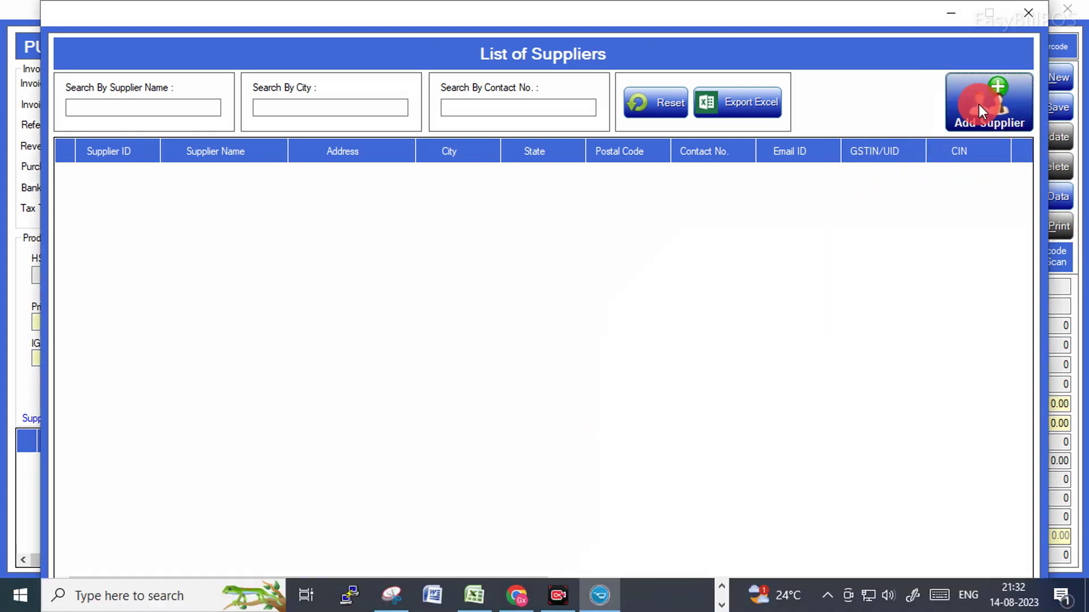
left_click(352, 196)
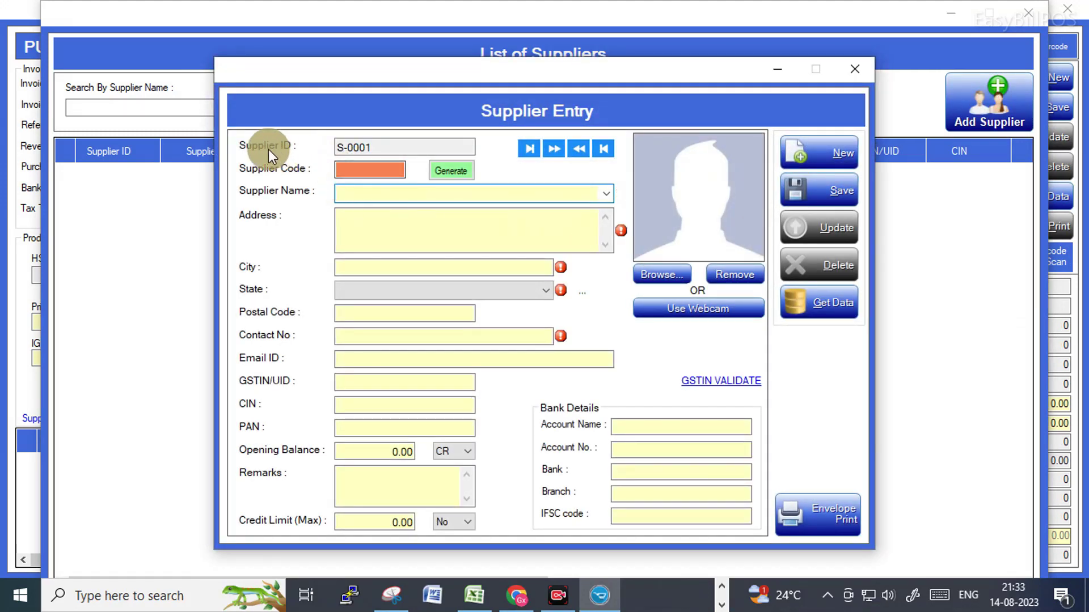
Enter supplier code SC and supplier name GreenGro Farms.
left_click(349, 170)
type("SC")
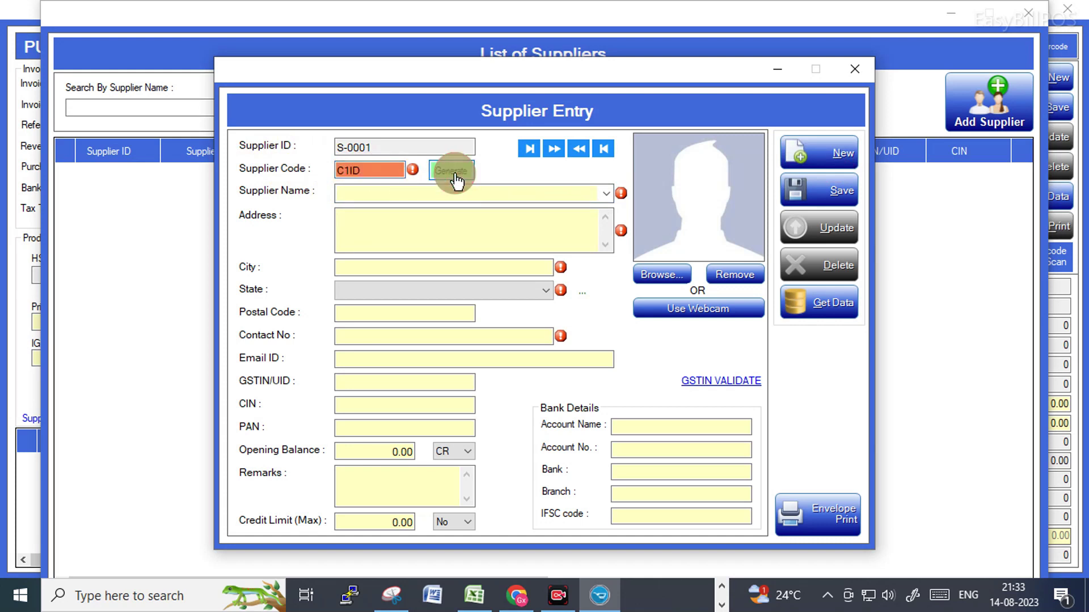
left_click(360, 195)
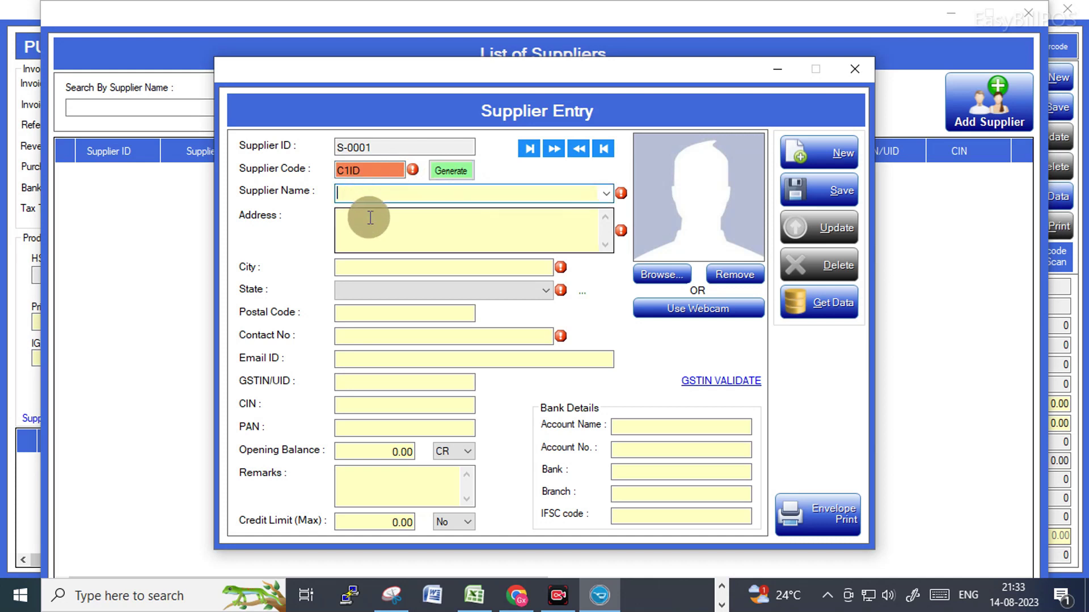
key("alt+Tab")
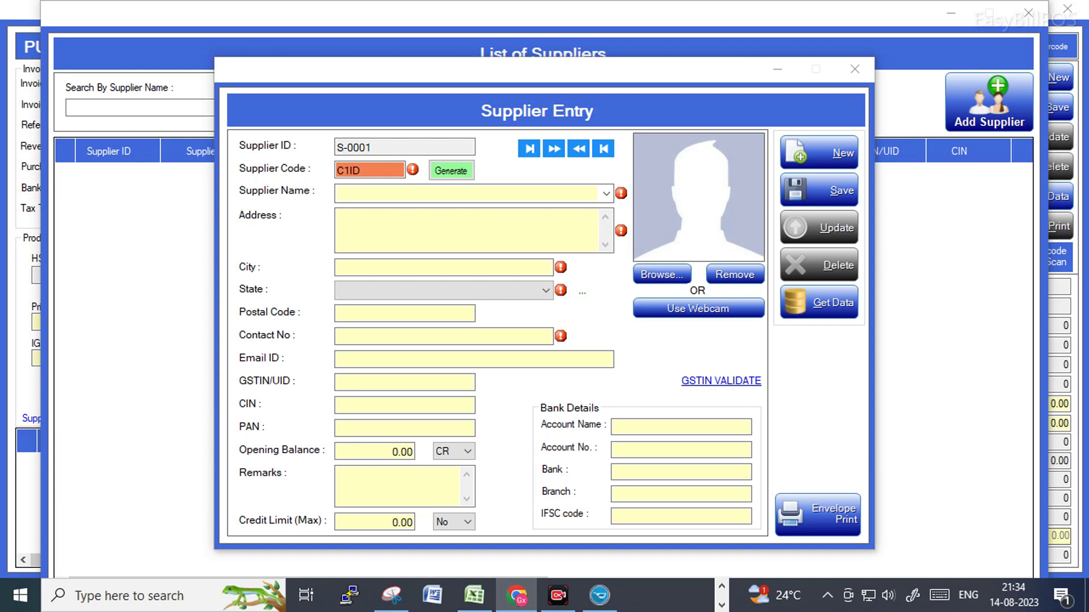
left_click(341, 194)
right_click(346, 194)
left_click(386, 265)
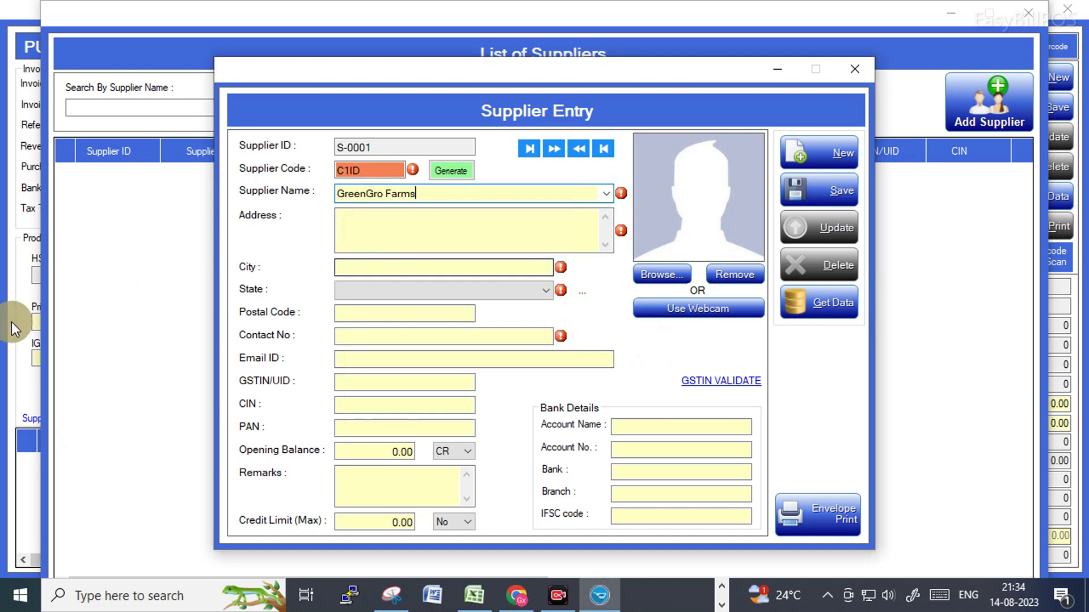
Add the supplier's street address, city Chennai and state Tamil Nadu.
key("alt+Tab")
left_click(401, 219)
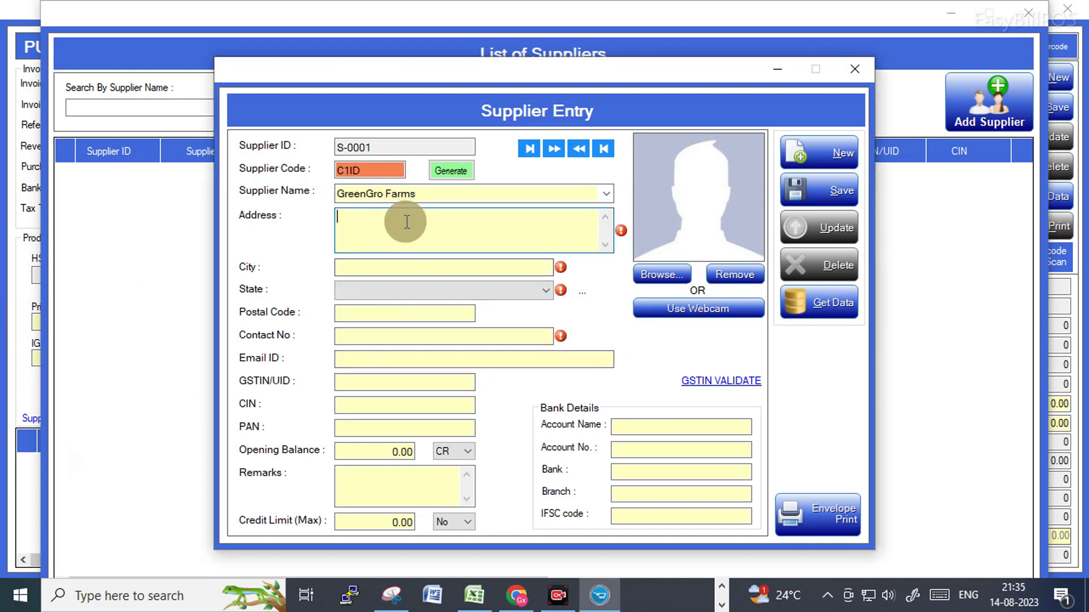
type("456 Garden Avenue, Veggieville")
left_click(348, 269)
left_click(363, 291)
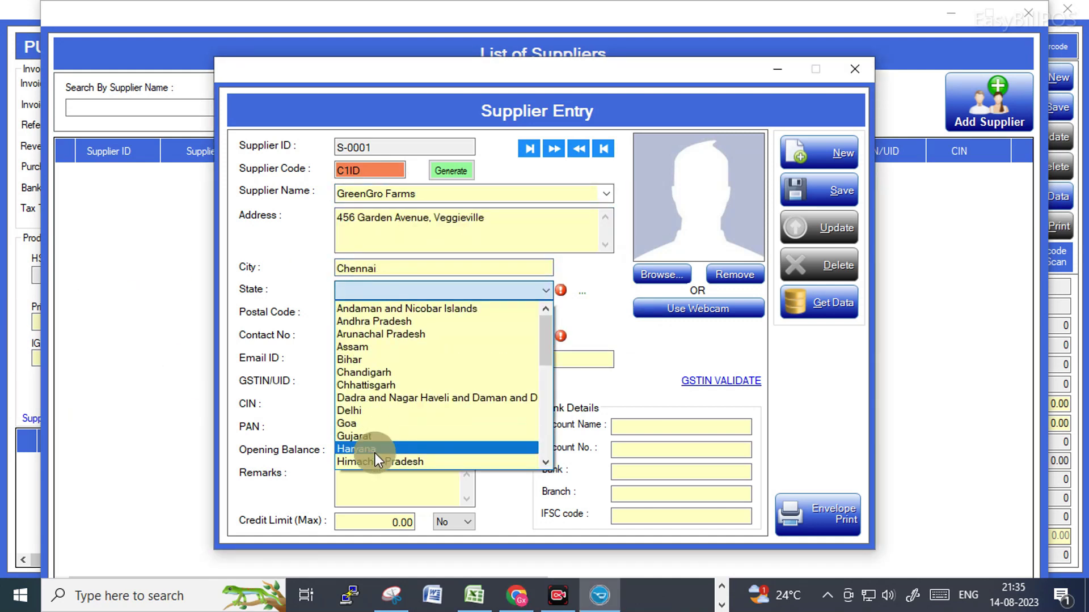
scroll(376, 453, "down", 5)
left_click(363, 462)
Fill in the supplier's postal code, contact number, e-mail address and GSTIN.
left_click(373, 313)
key("alt+Tab")
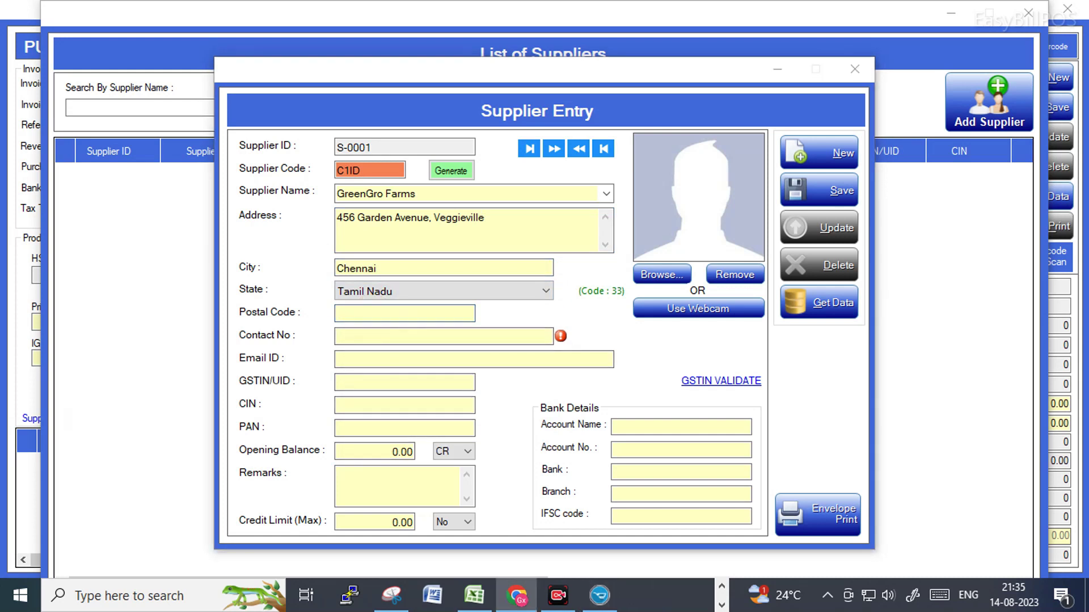
left_click(370, 317)
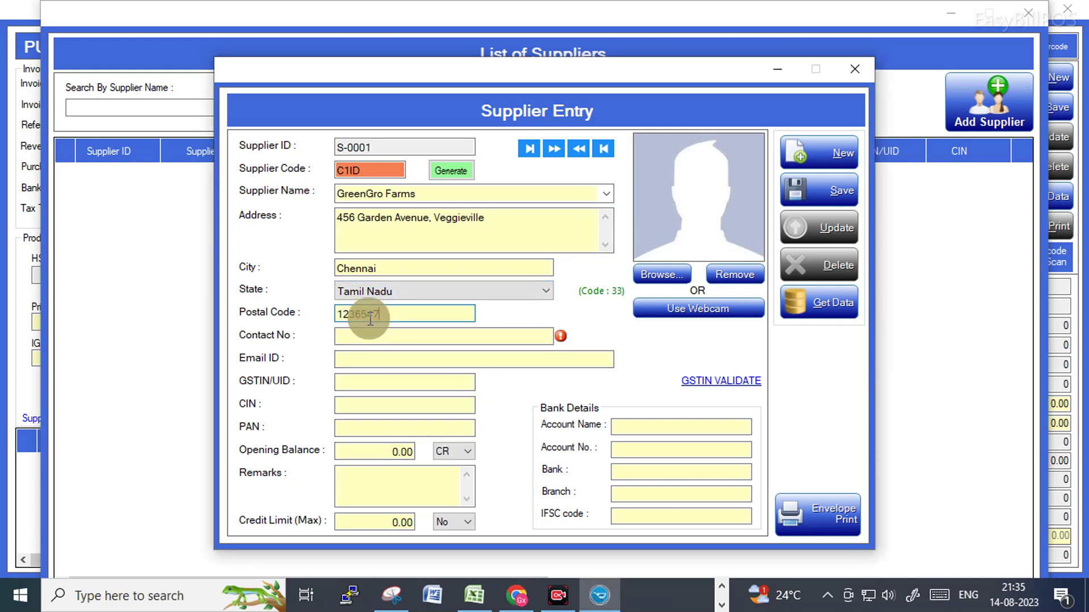
type("123654")
left_click(403, 341)
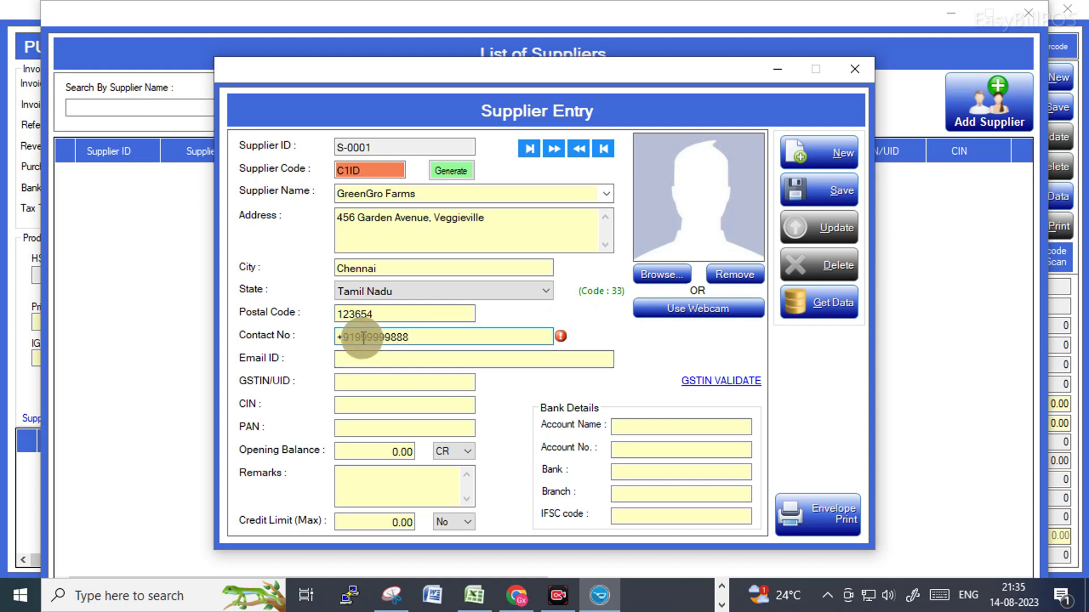
left_click(359, 358)
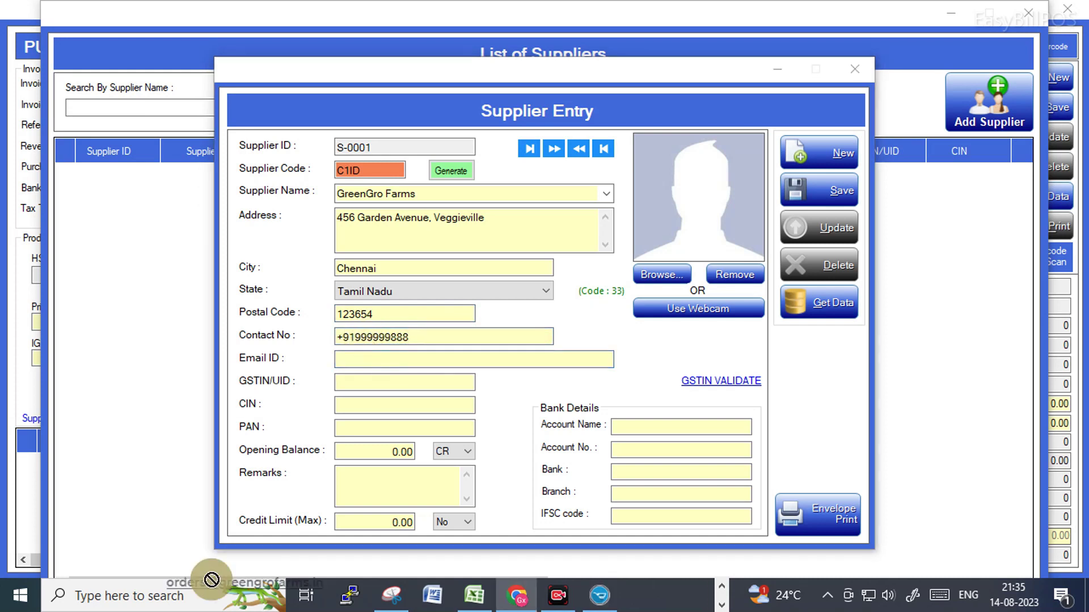
right_click(361, 357)
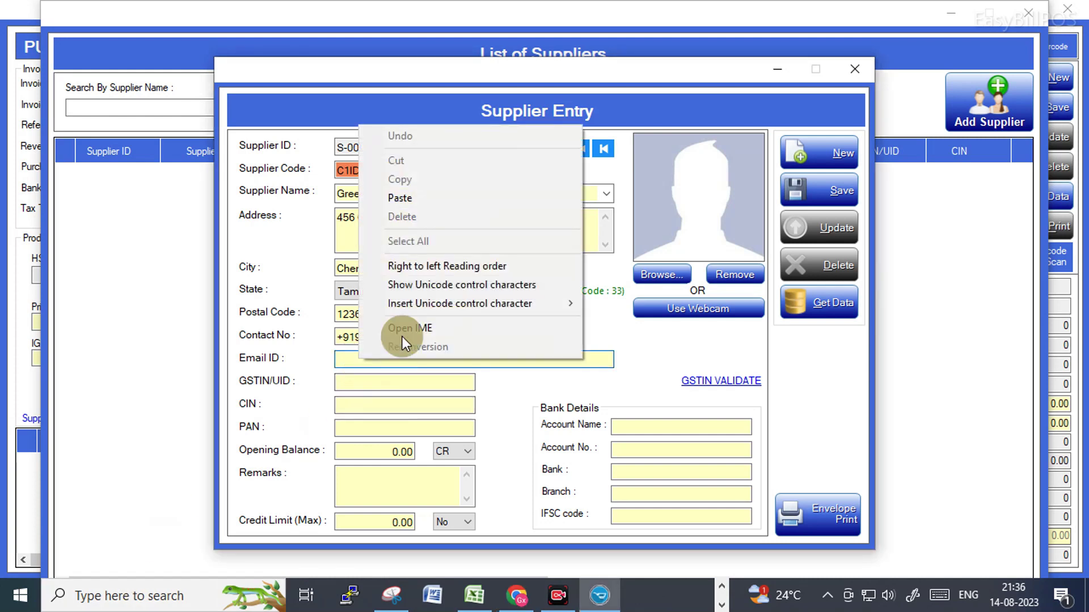
left_click(389, 197)
left_click(362, 379)
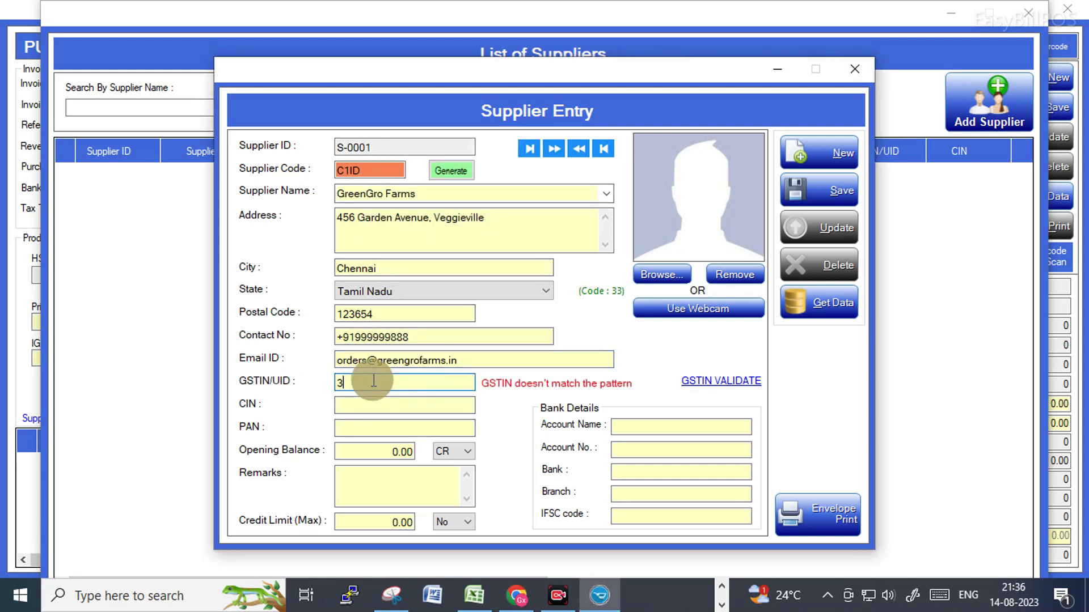
type("33XYZAB6789H2ZA")
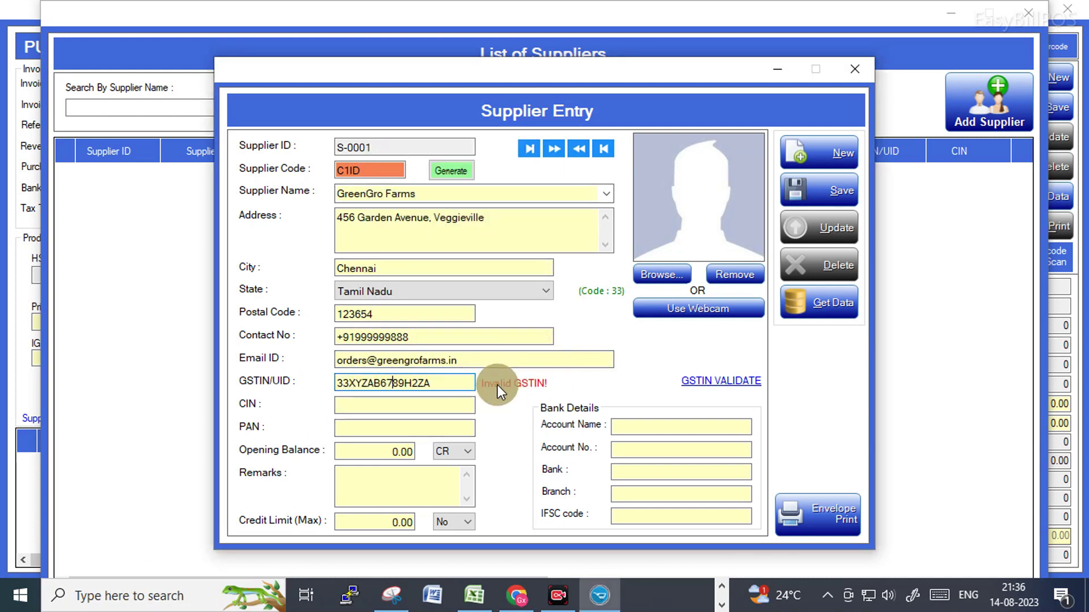
left_click(441, 385)
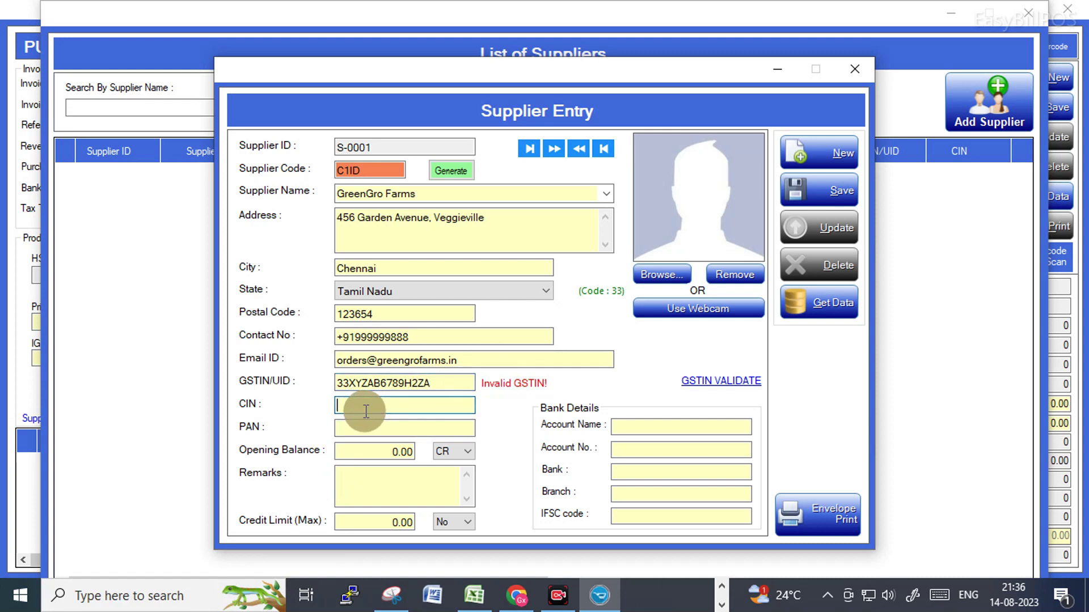
left_click(392, 522)
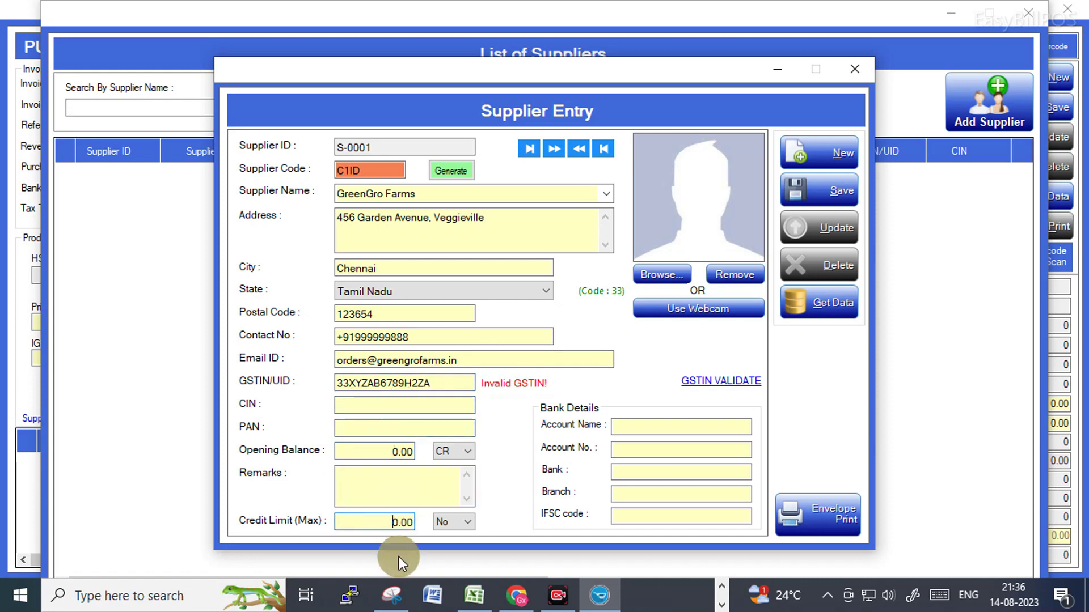
left_click(646, 428)
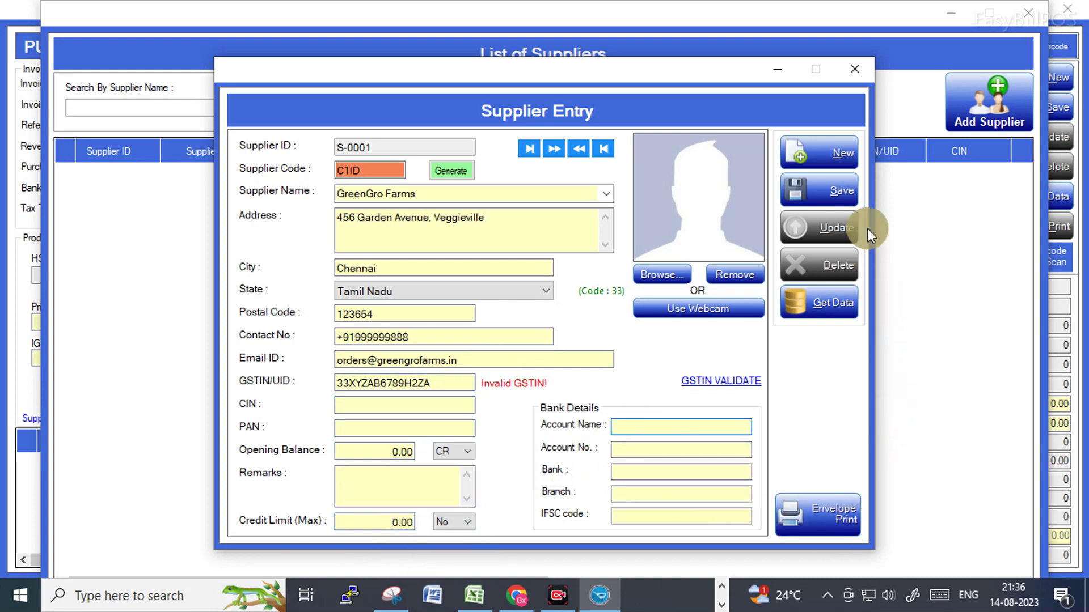
Save the GreenGro Farms supplier and look up its GSTIN on the GST portal.
left_click(824, 197)
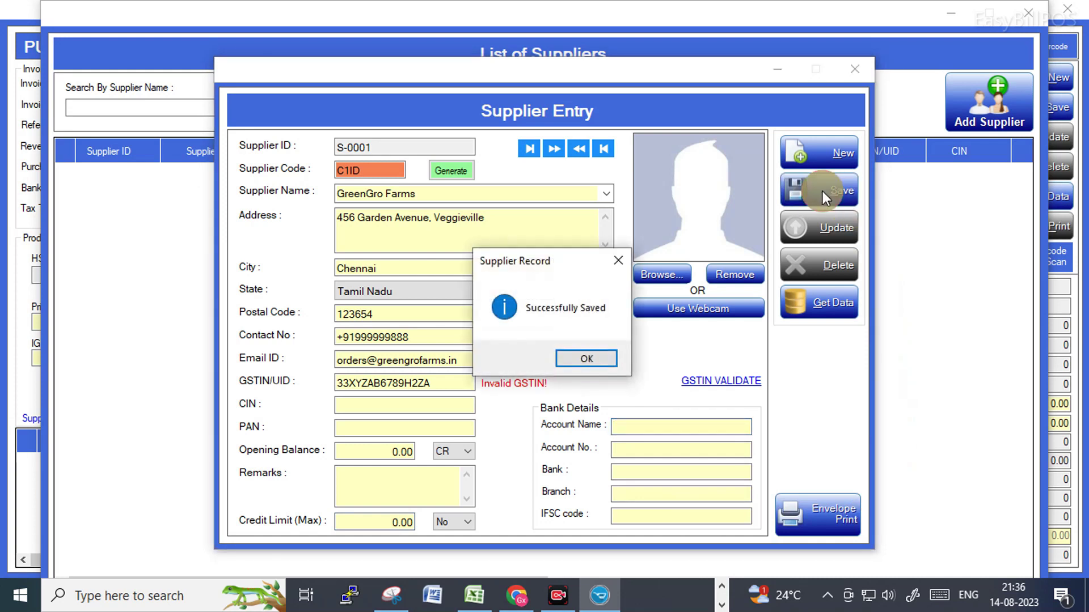
left_click(569, 358)
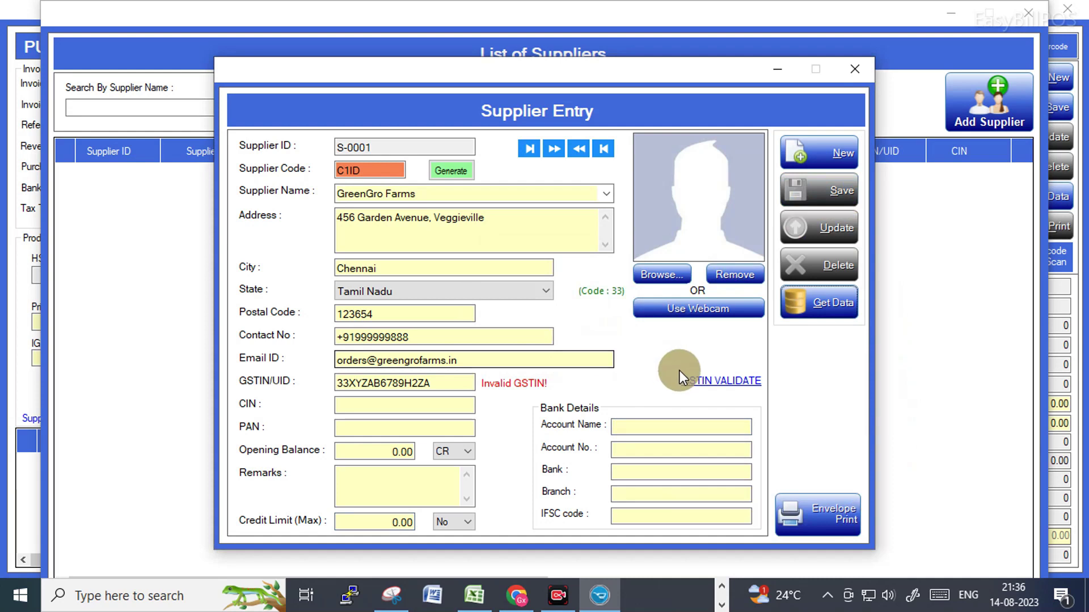
left_click(730, 390)
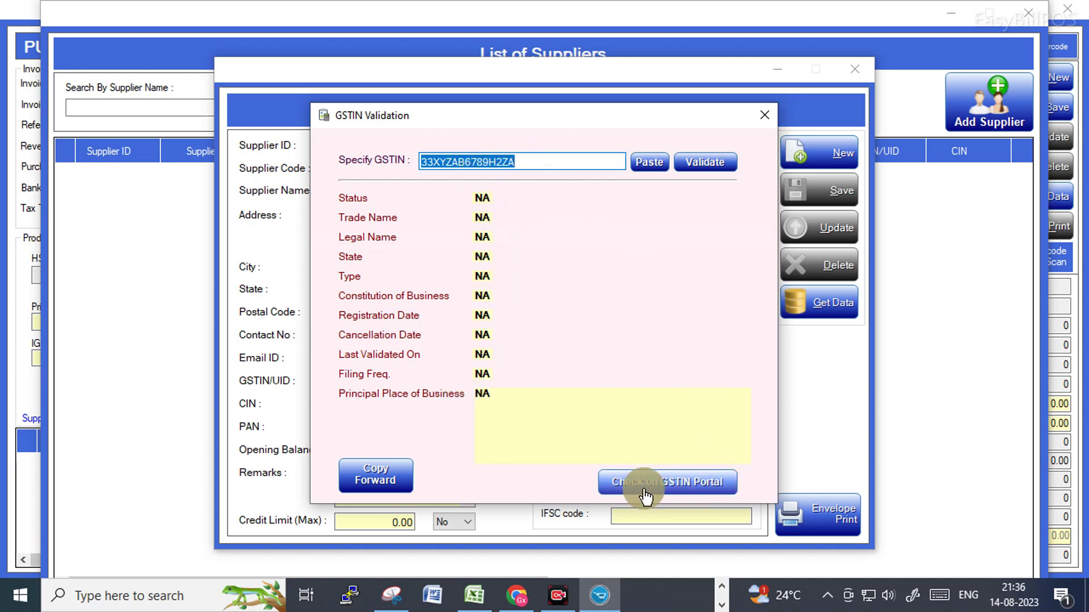
left_click(673, 490)
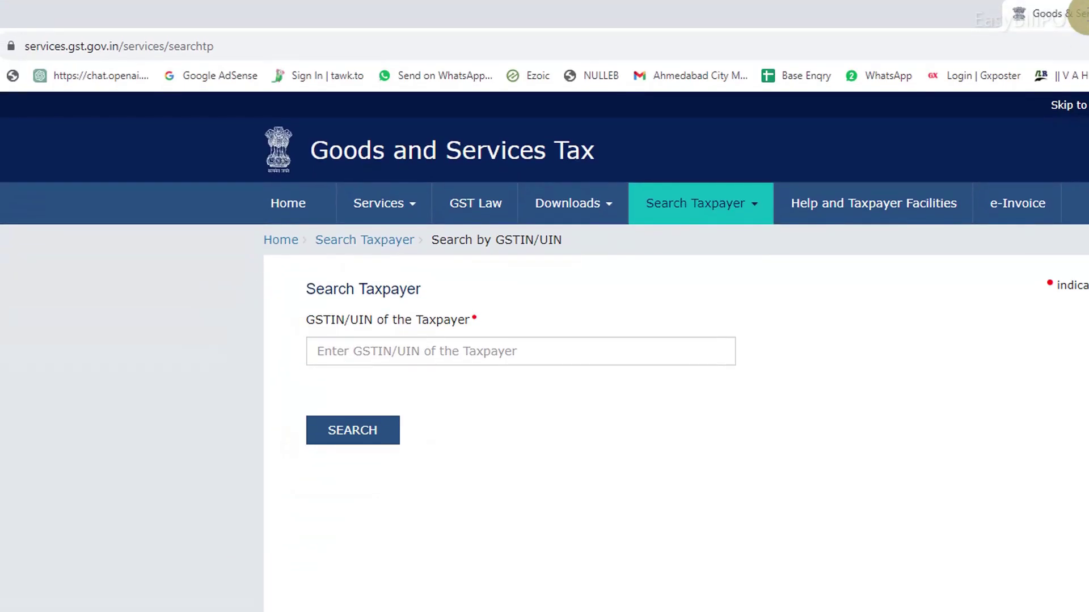
key("alt+Tab")
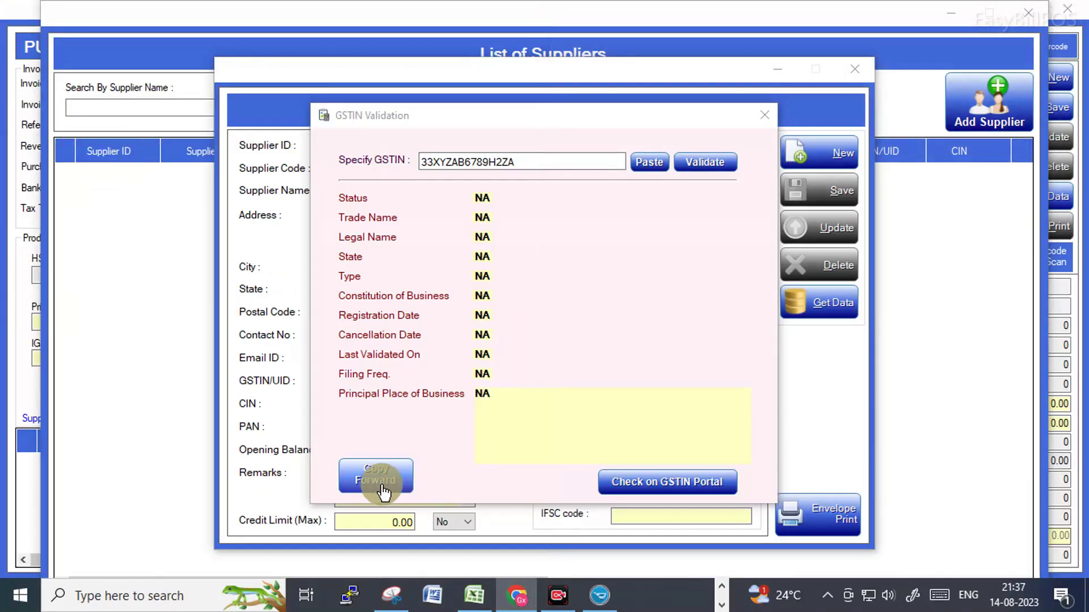
Load supplier S-0001 GreenGro Farms into the purchase invoice from the supplier list.
left_click(765, 111)
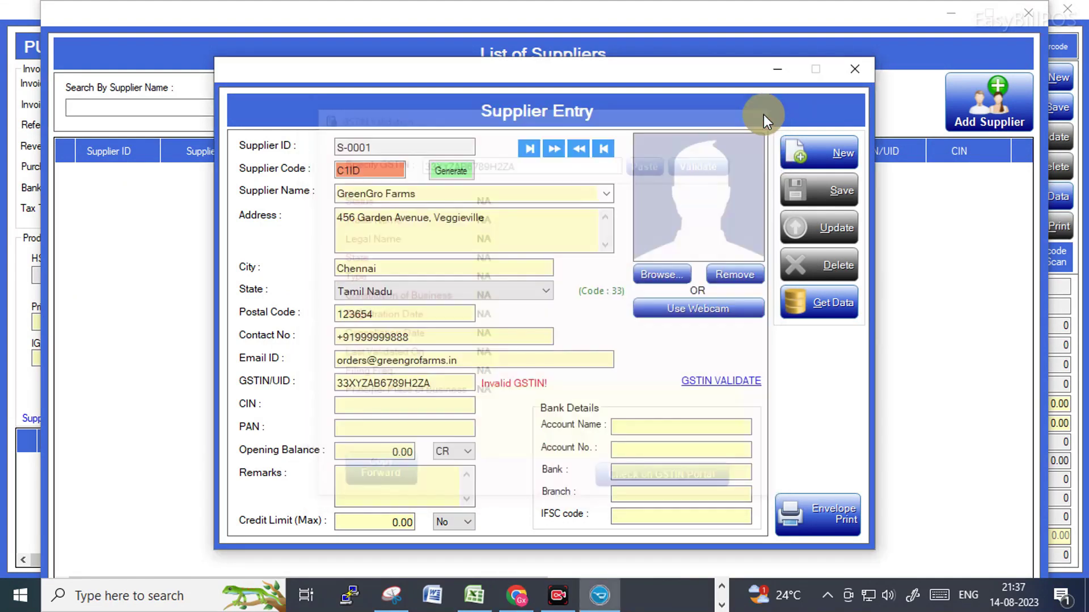
left_click(854, 71)
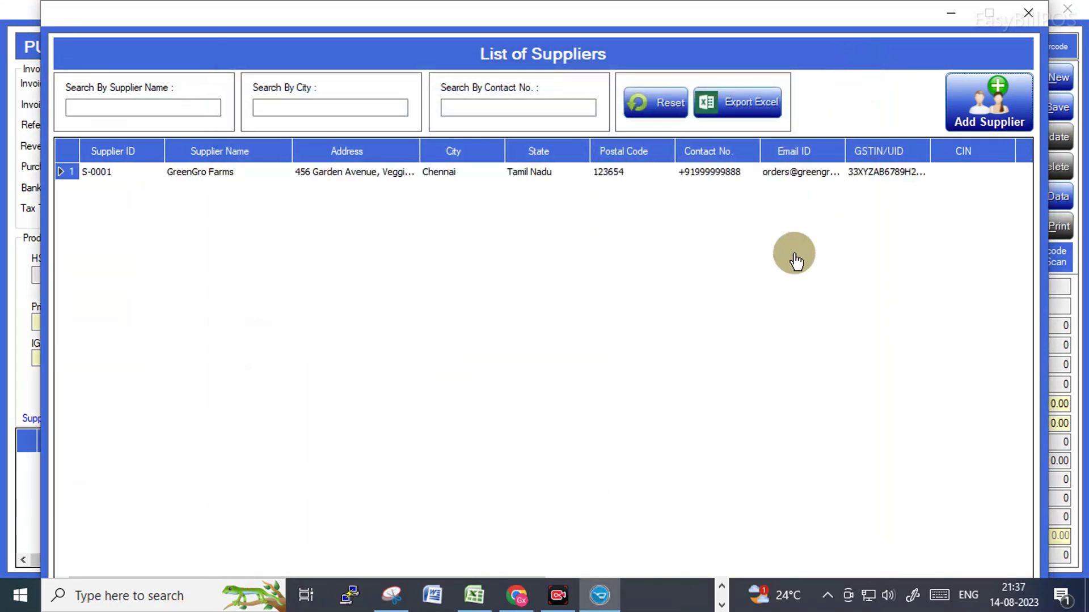
double_click(99, 173)
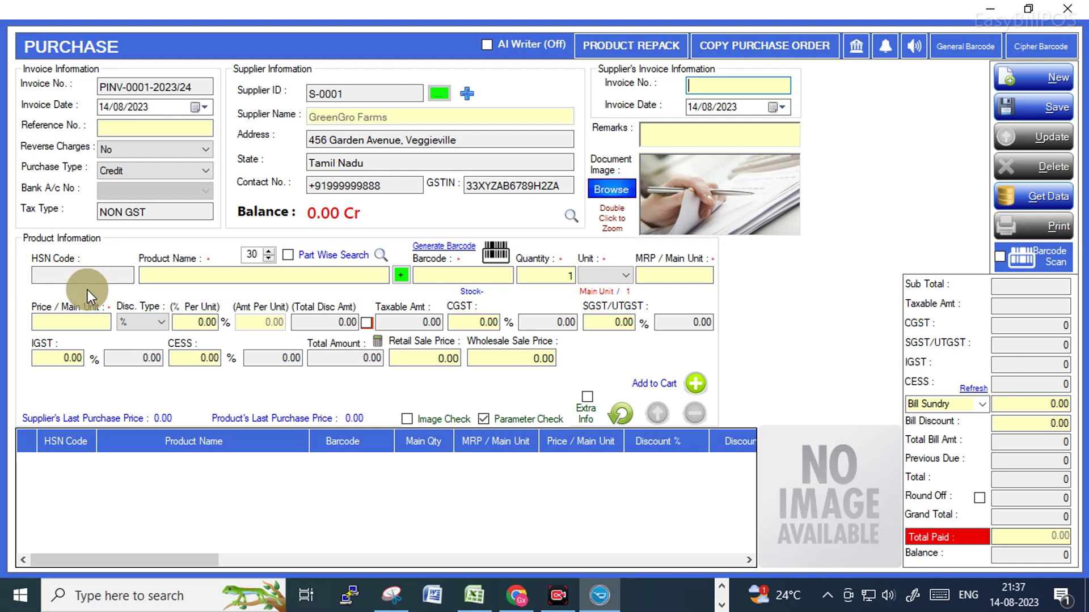
Keep reverse charge at No and select Turmeric powder - 100 gms as the product.
left_click(141, 147)
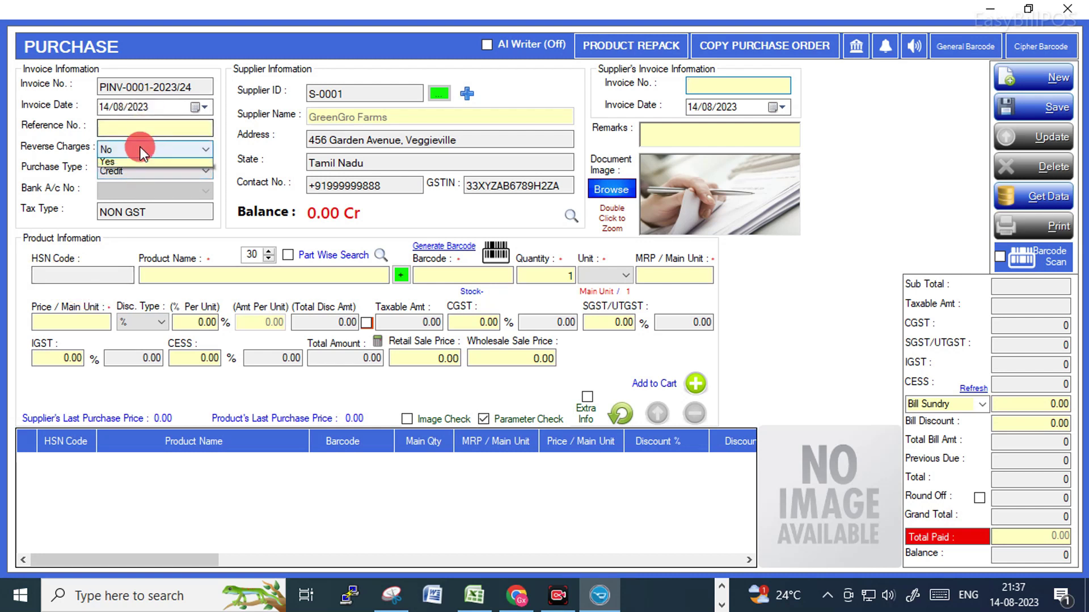
left_click(138, 147)
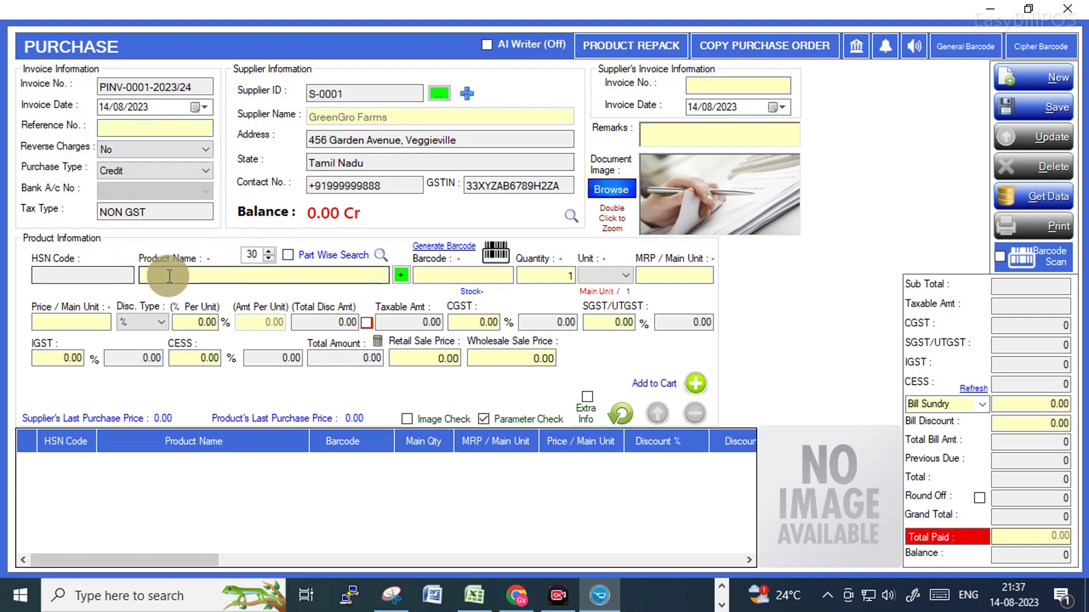
left_click(197, 277)
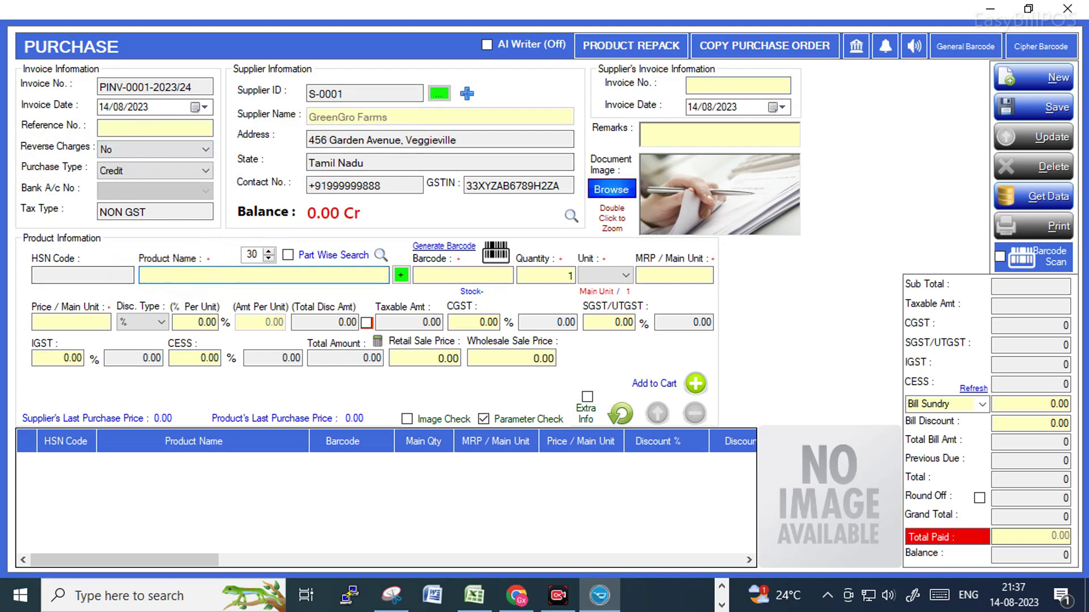
key("alt+Tab")
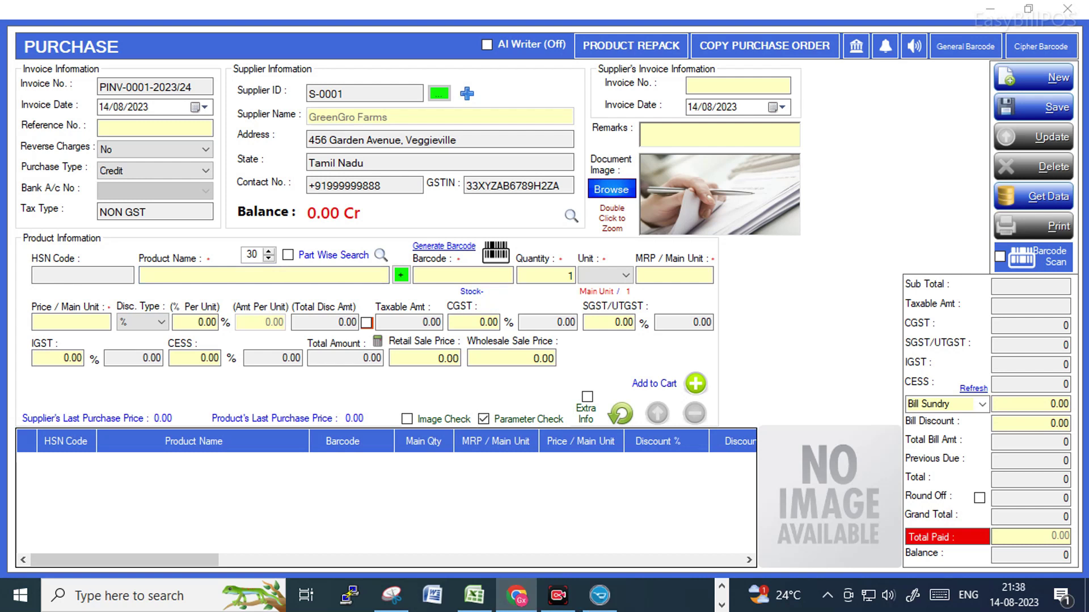
left_click(173, 274)
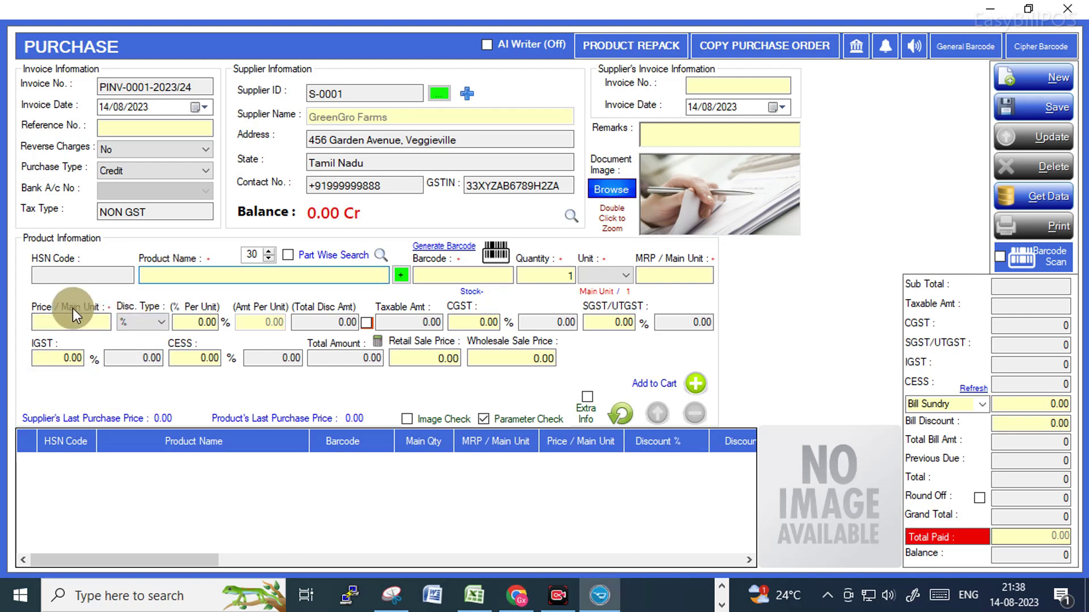
type("tu")
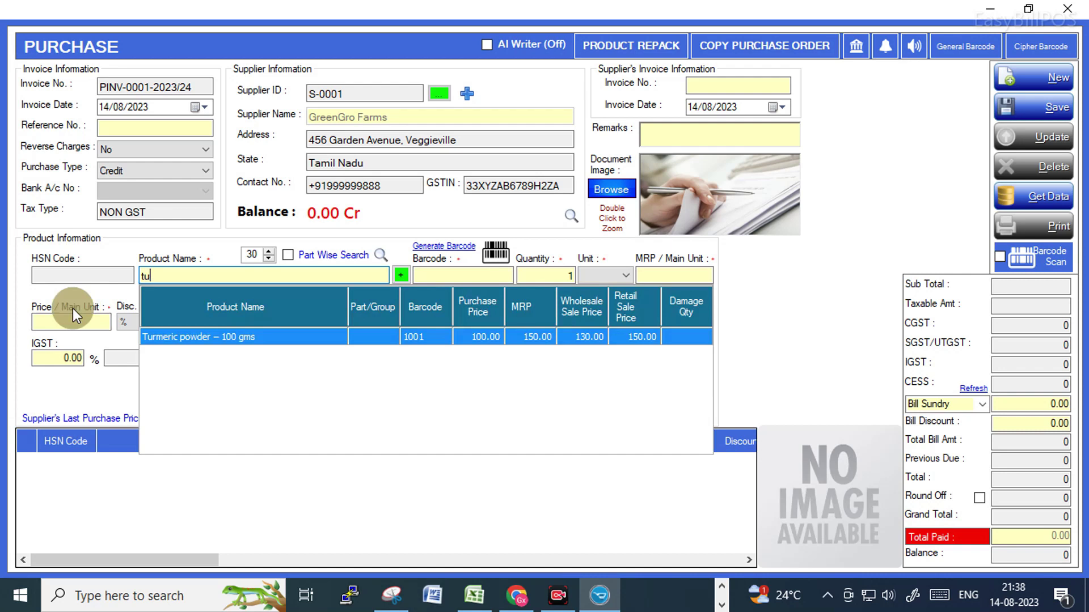
key("Return")
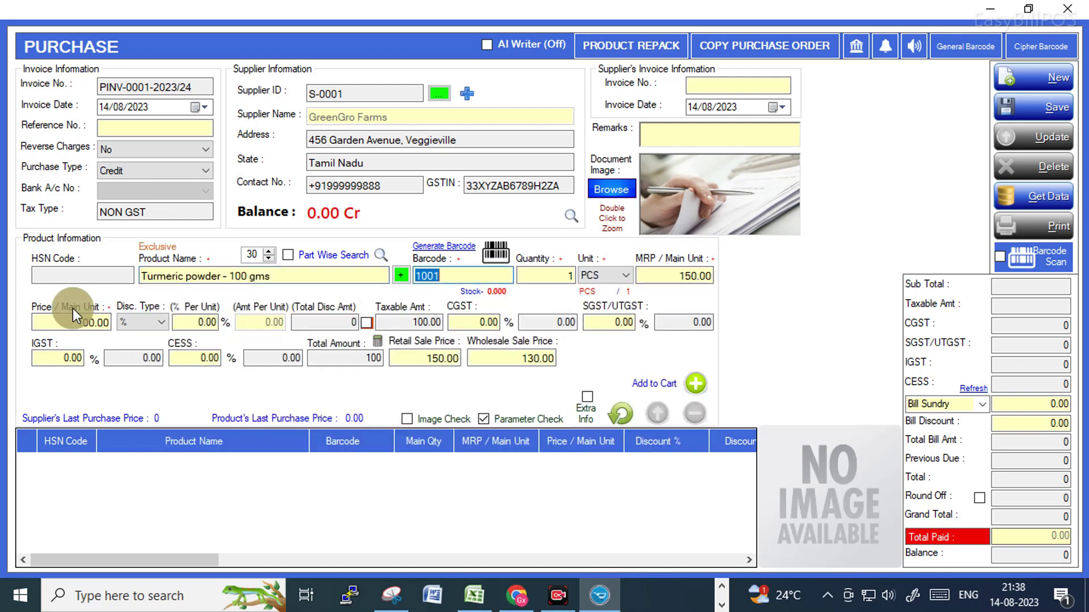
Enter quantity 85 and accept the default price and tax values, totalling 8500.
key("Return")
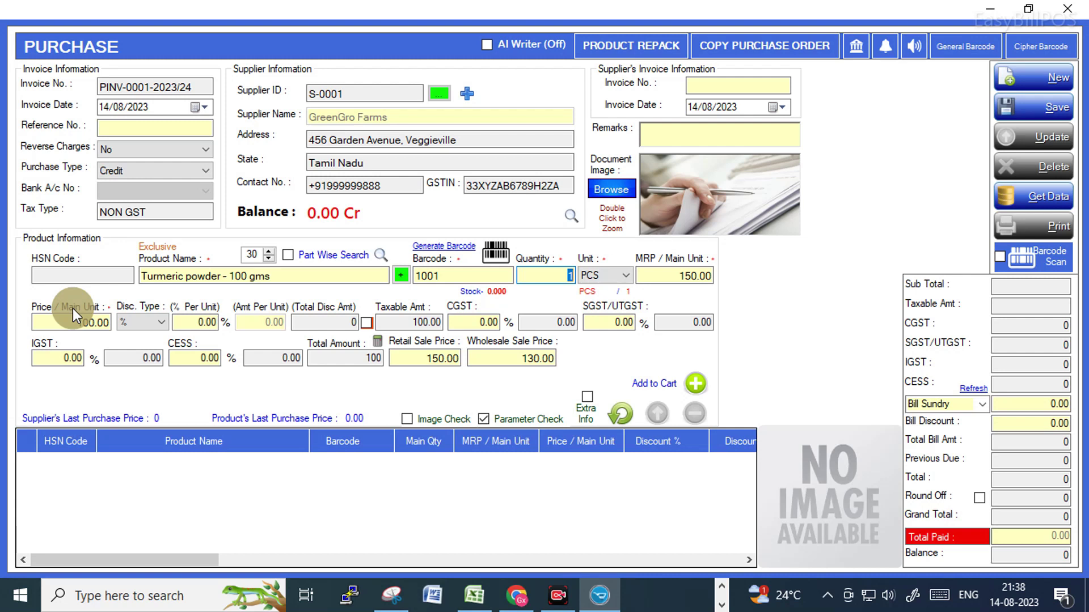
type("85")
key("Return")
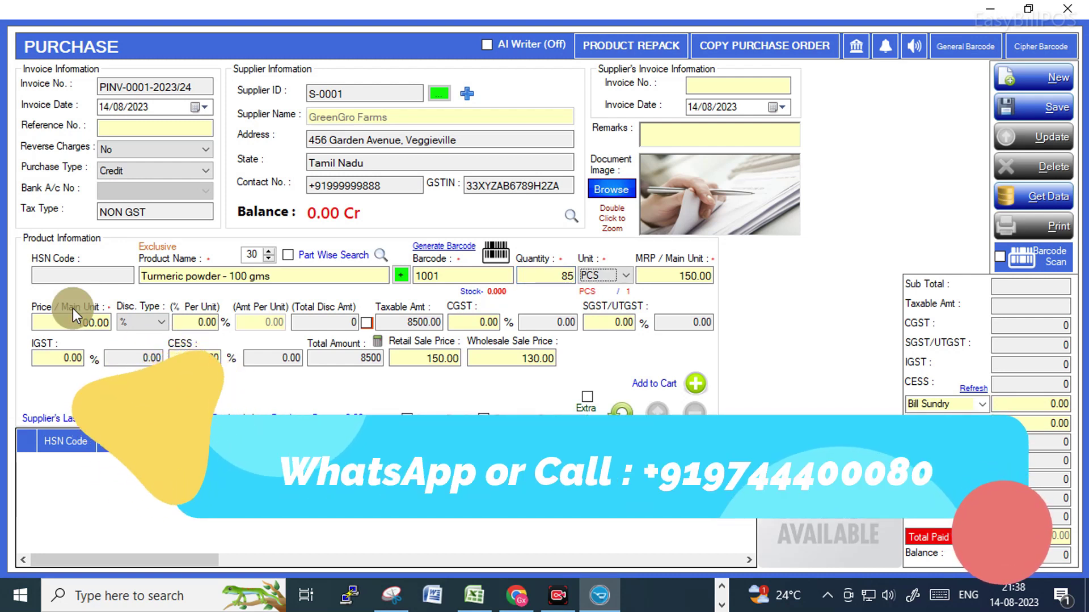
key("Return")
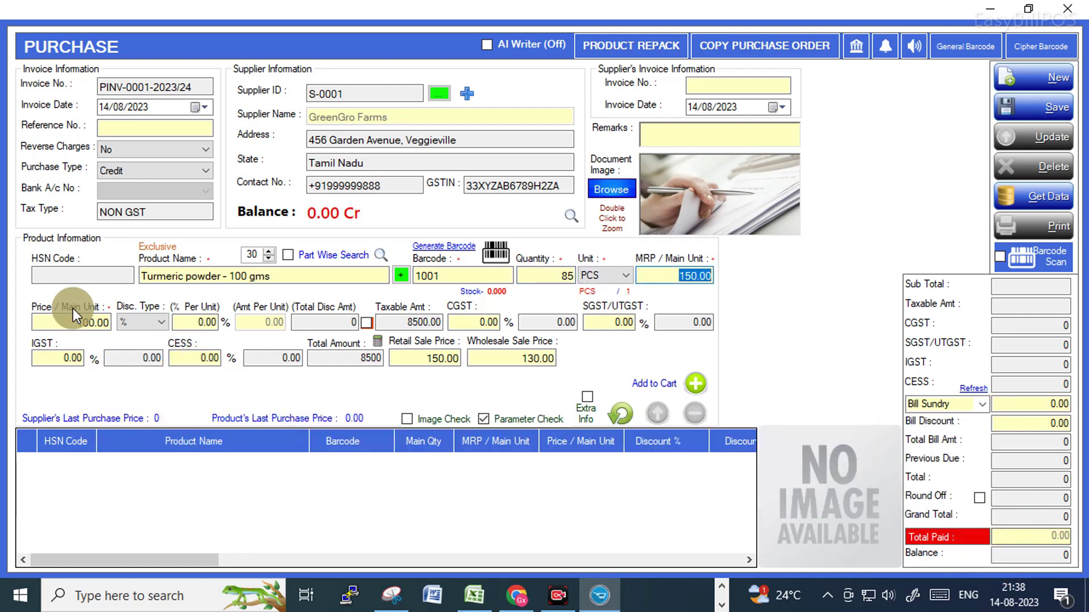
key("Return")
key("Return")
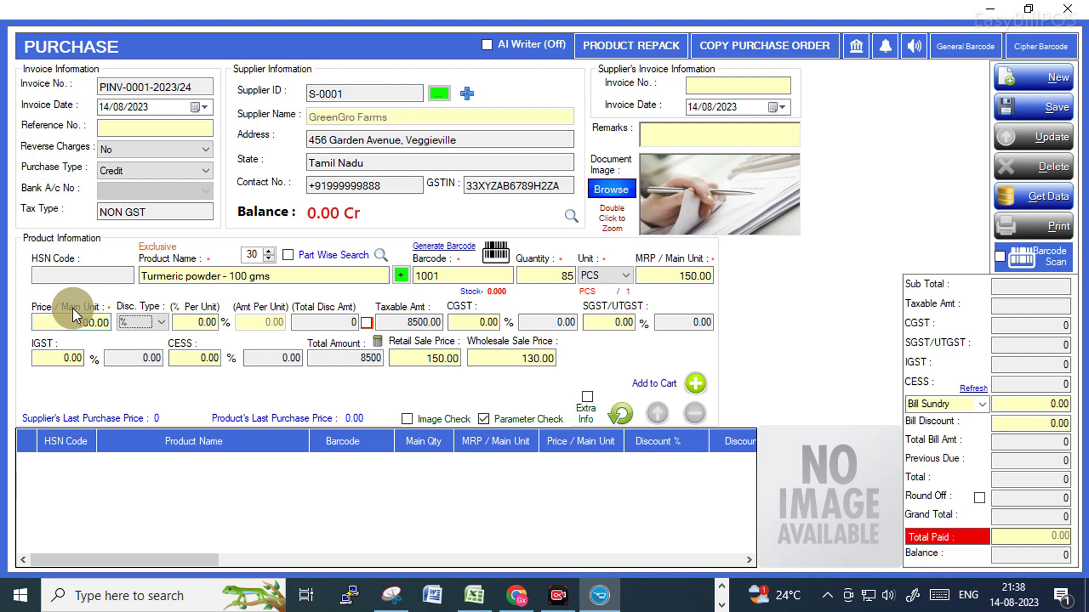
key("Return")
key("Return")
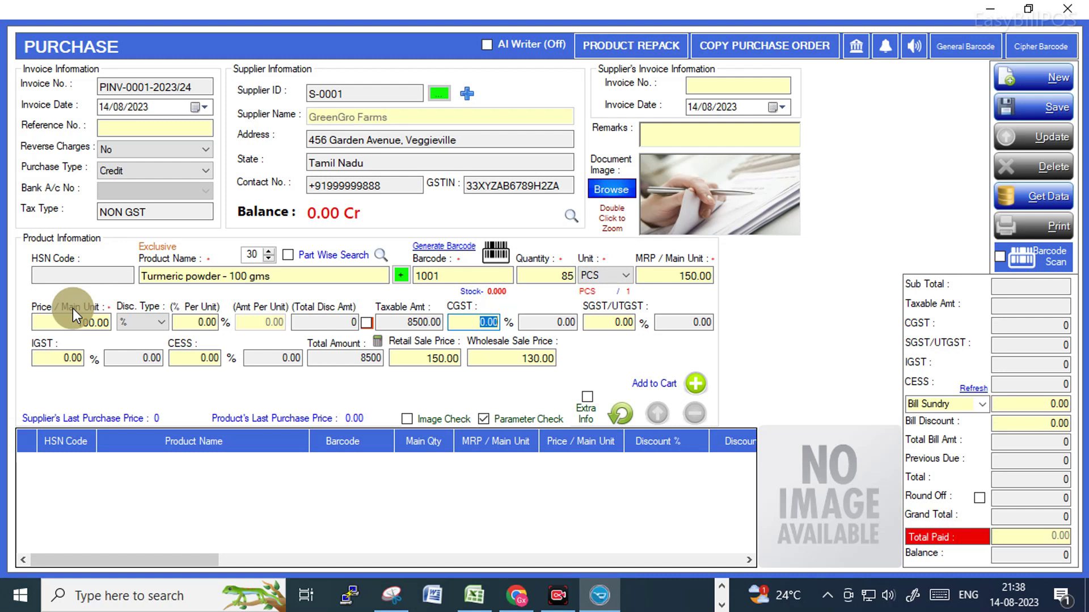
key("Return")
key("Return")
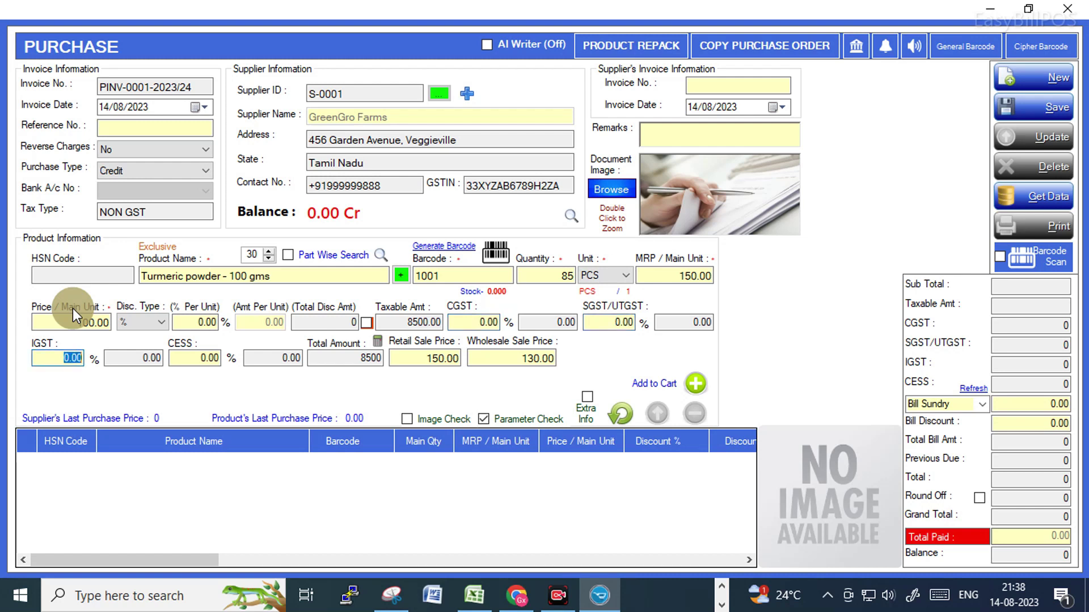
key("Return")
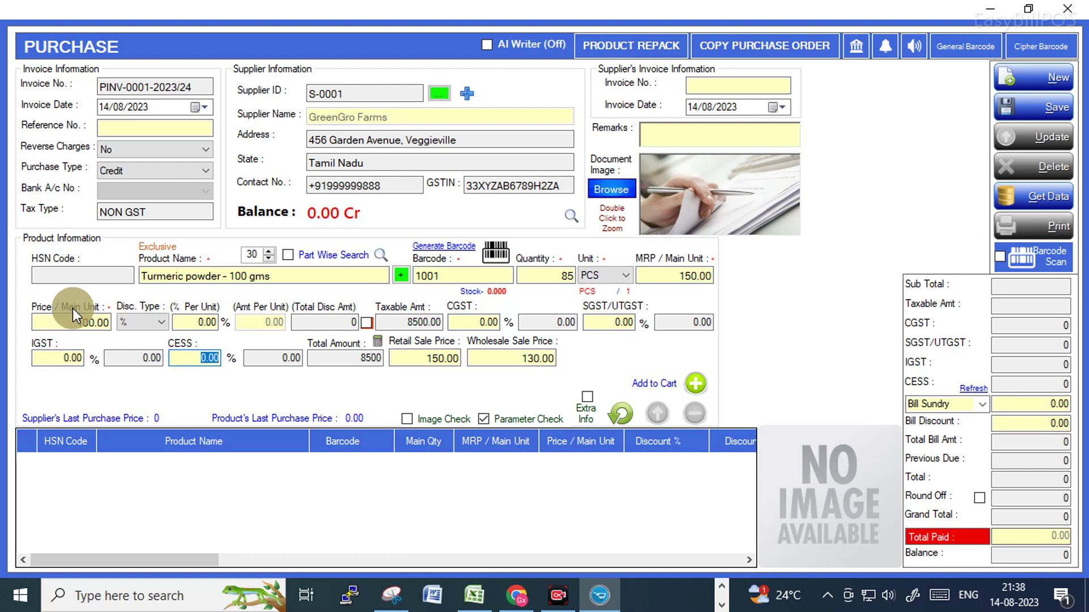
key("Return")
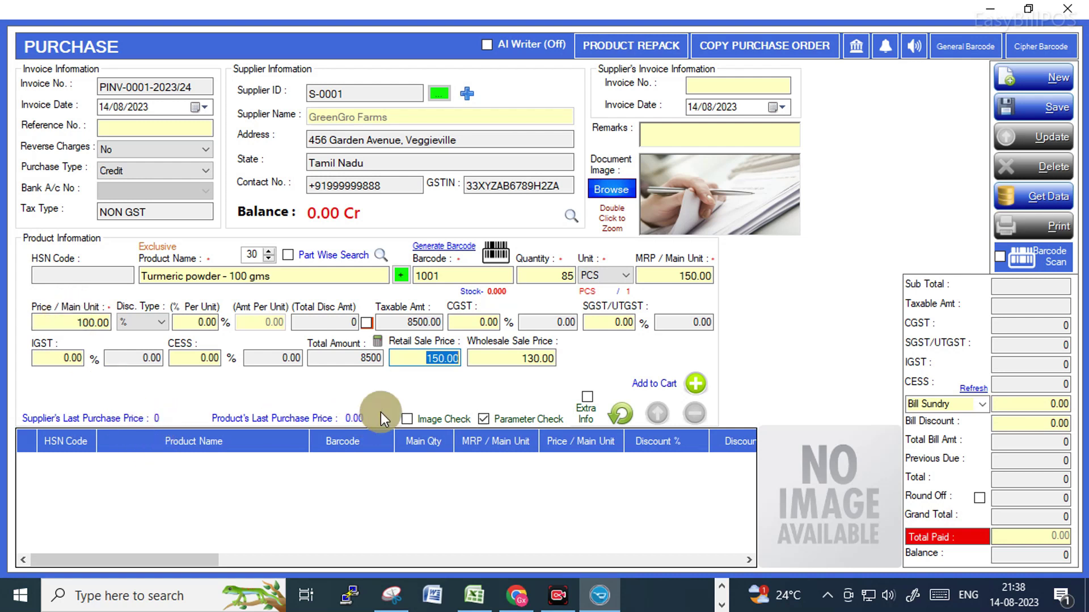
Change the NON GST tax type's Purchase Tax to GST and reopen a purchase form.
left_click(1072, 10)
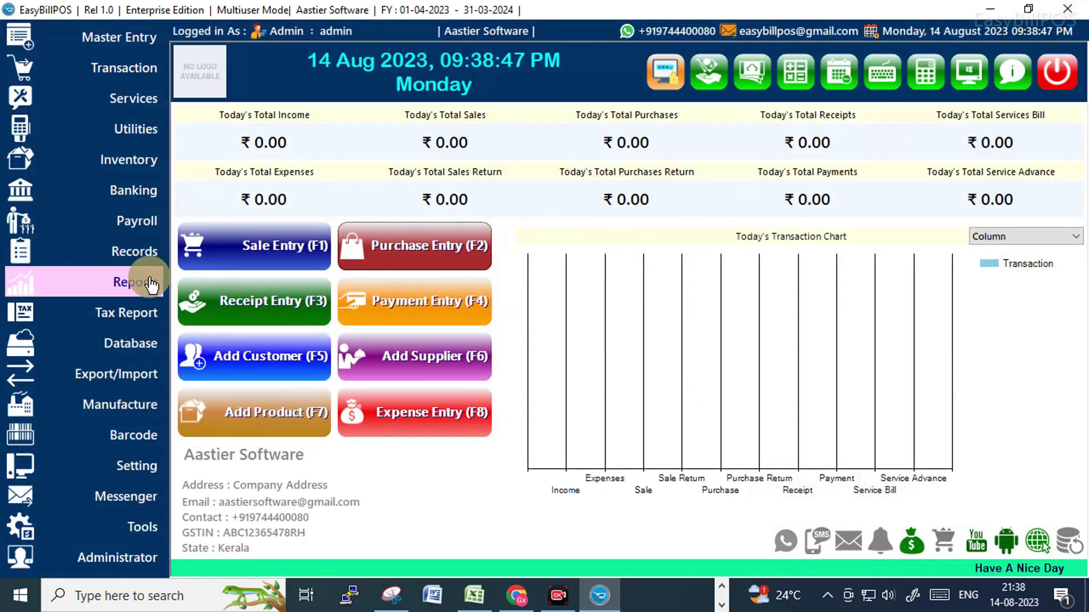
left_click(118, 37)
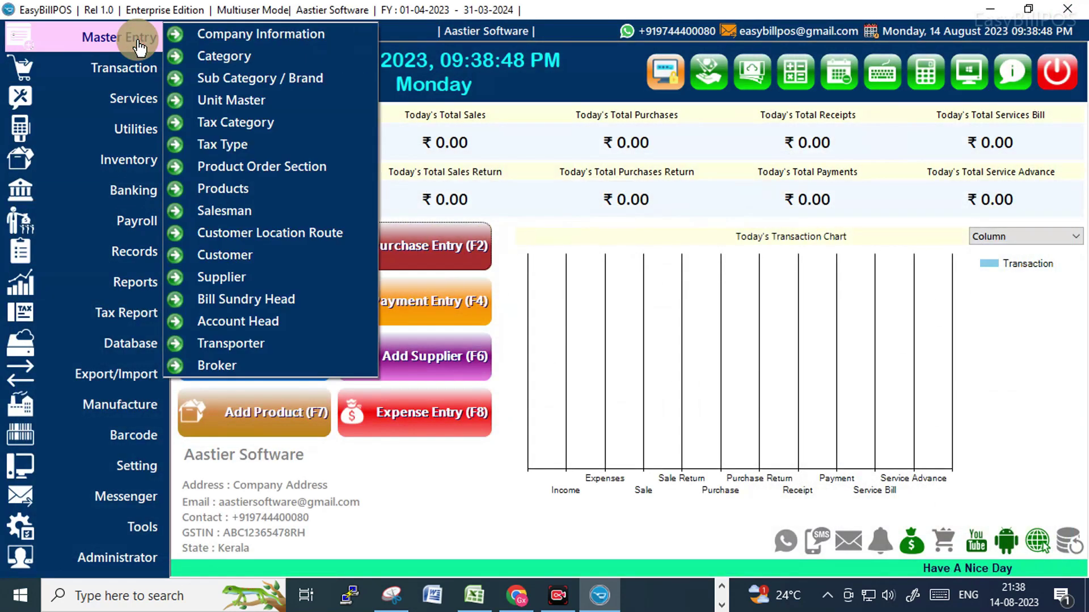
left_click(230, 144)
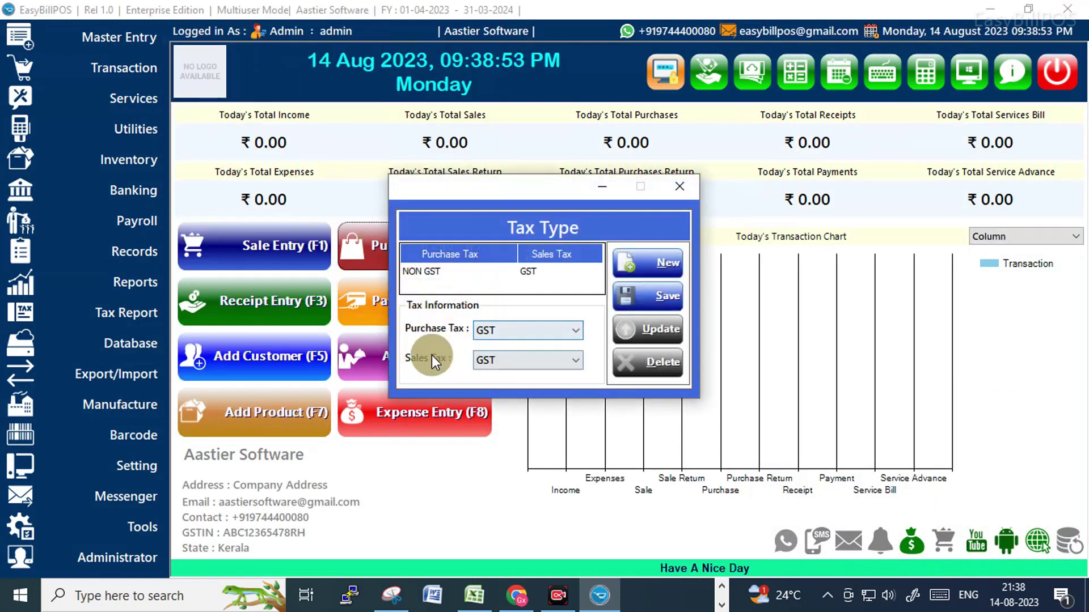
left_click(499, 282)
left_click(496, 330)
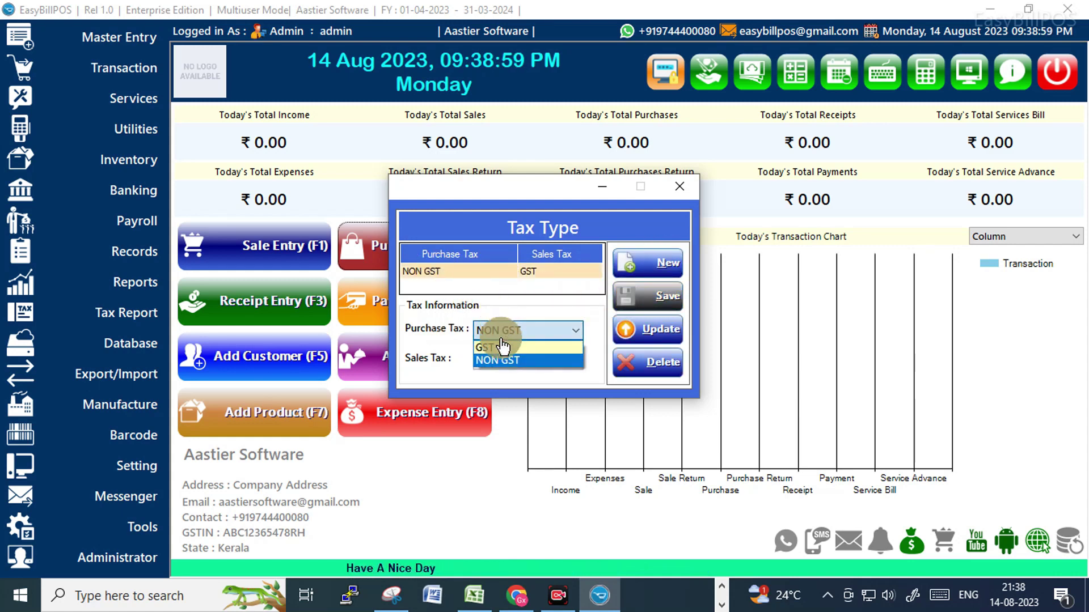
left_click(503, 347)
left_click(657, 332)
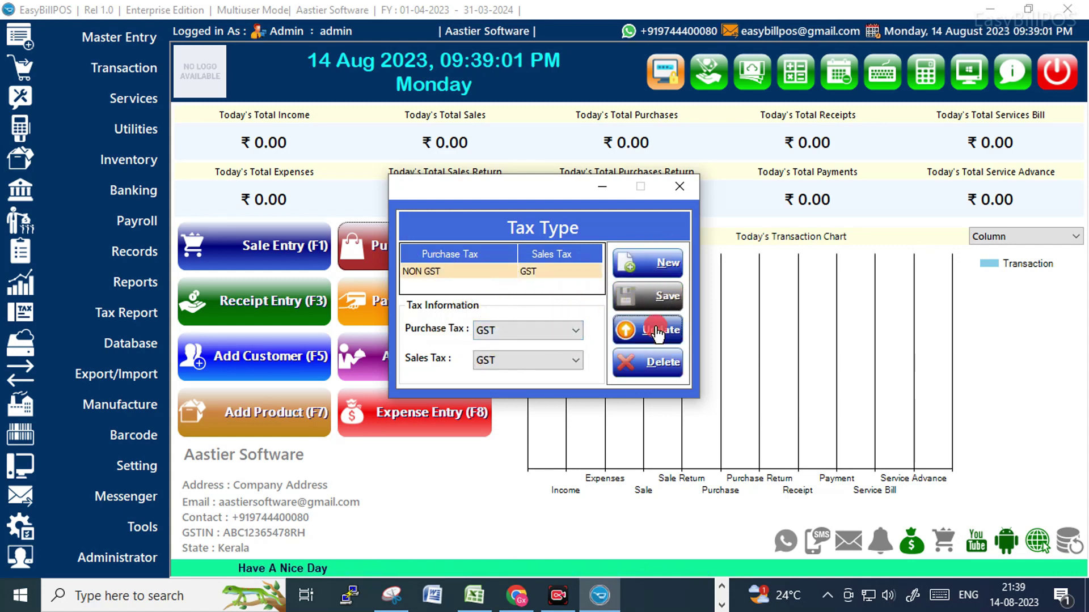
left_click(584, 359)
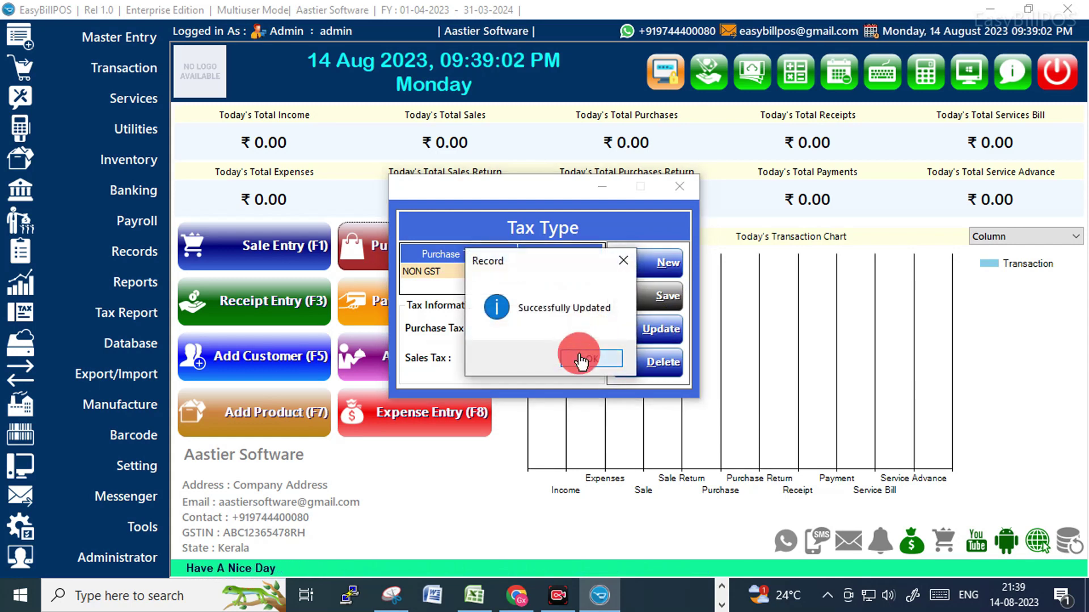
left_click(679, 185)
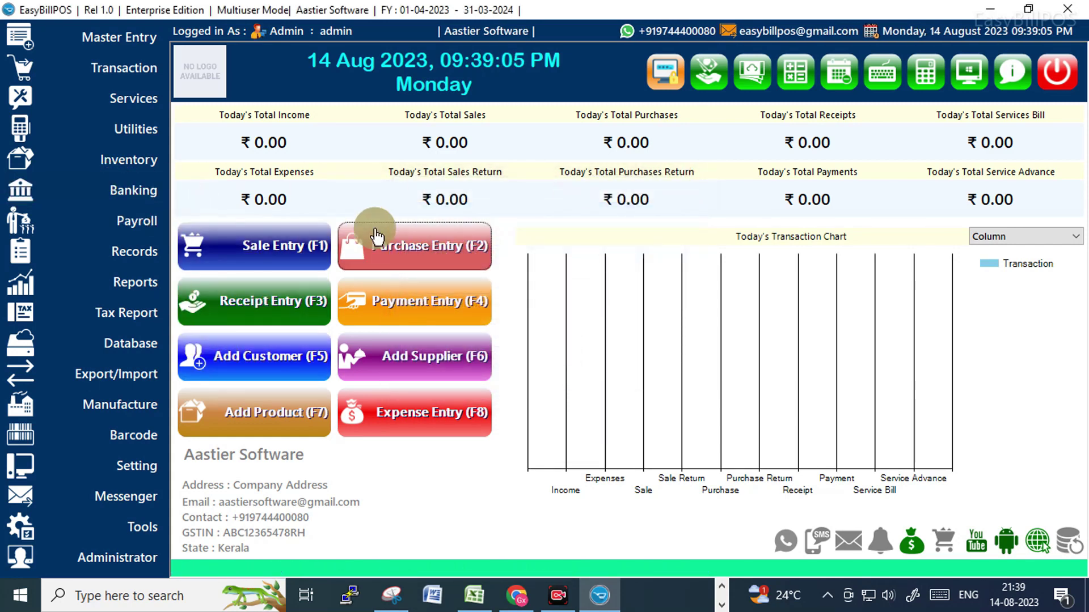
left_click(430, 247)
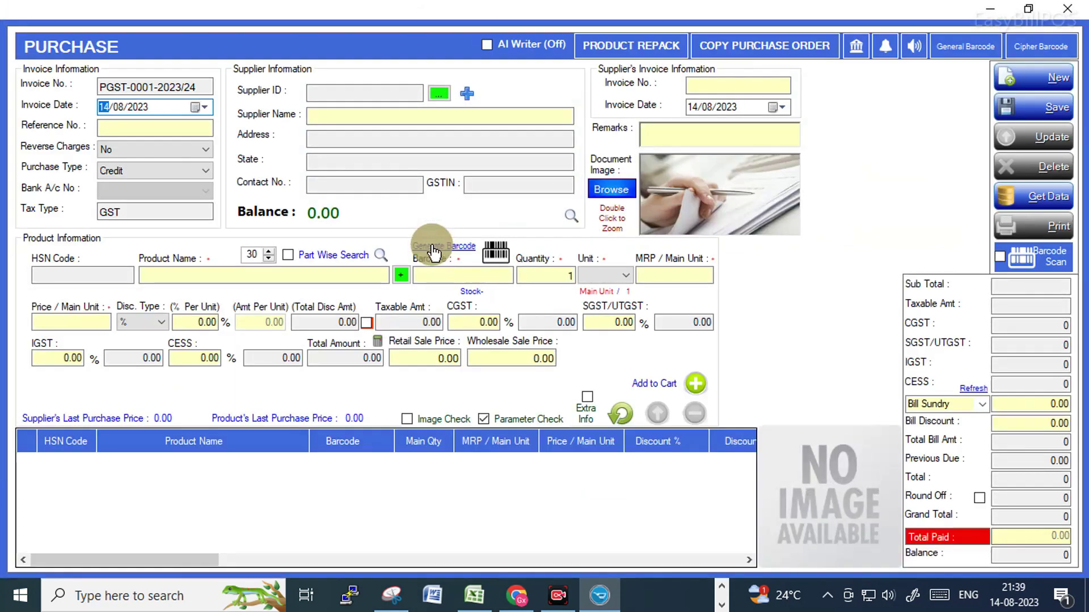
Choose supplier GreenGro Farms and product Turmeric powder - 100 gms on the GST invoice.
left_click(439, 93)
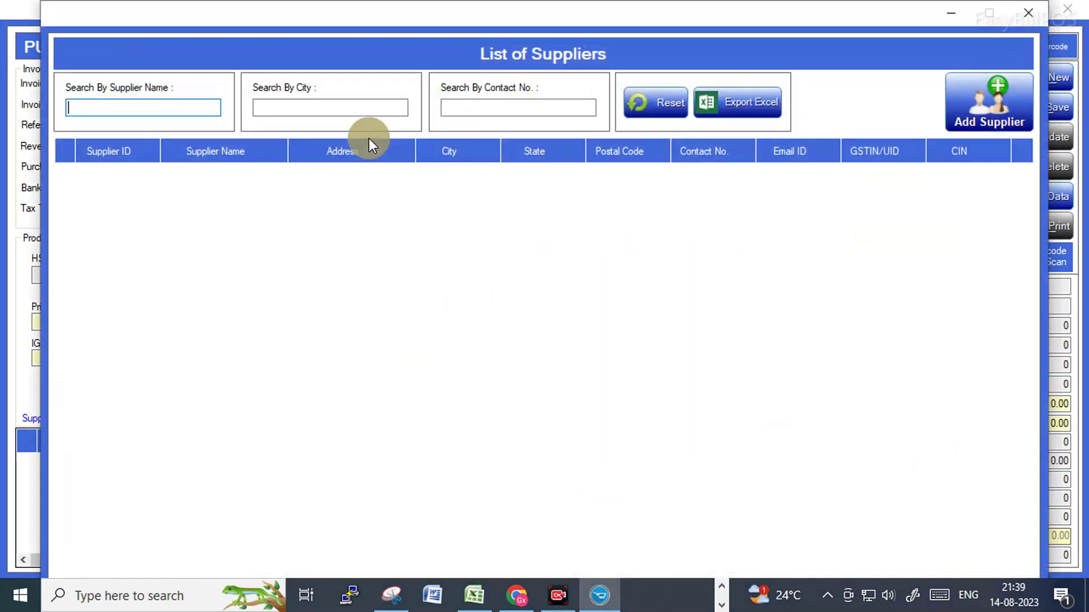
double_click(117, 170)
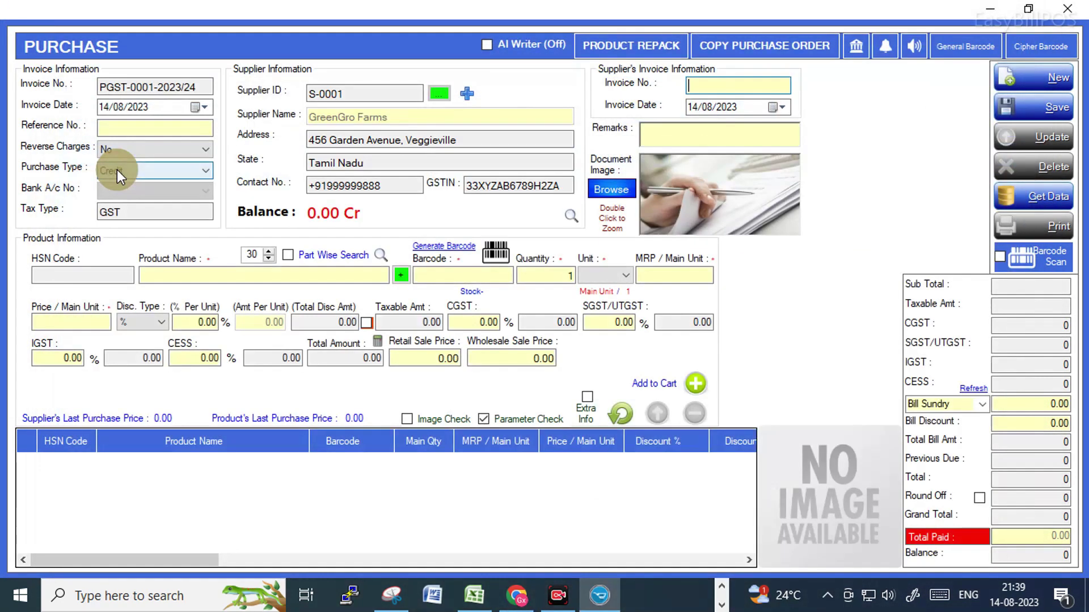
left_click(155, 274)
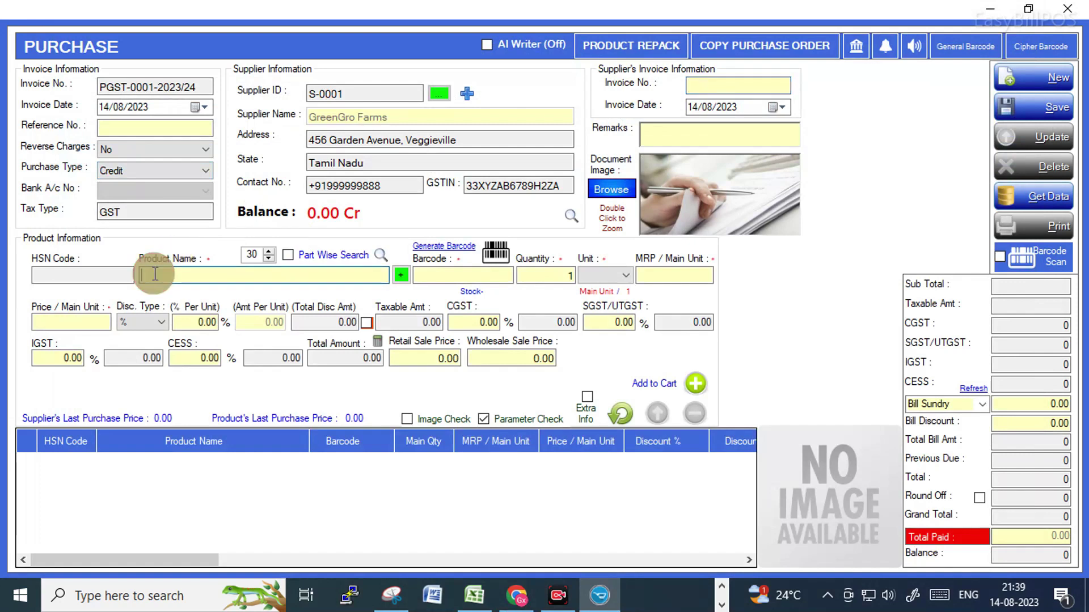
type("tur")
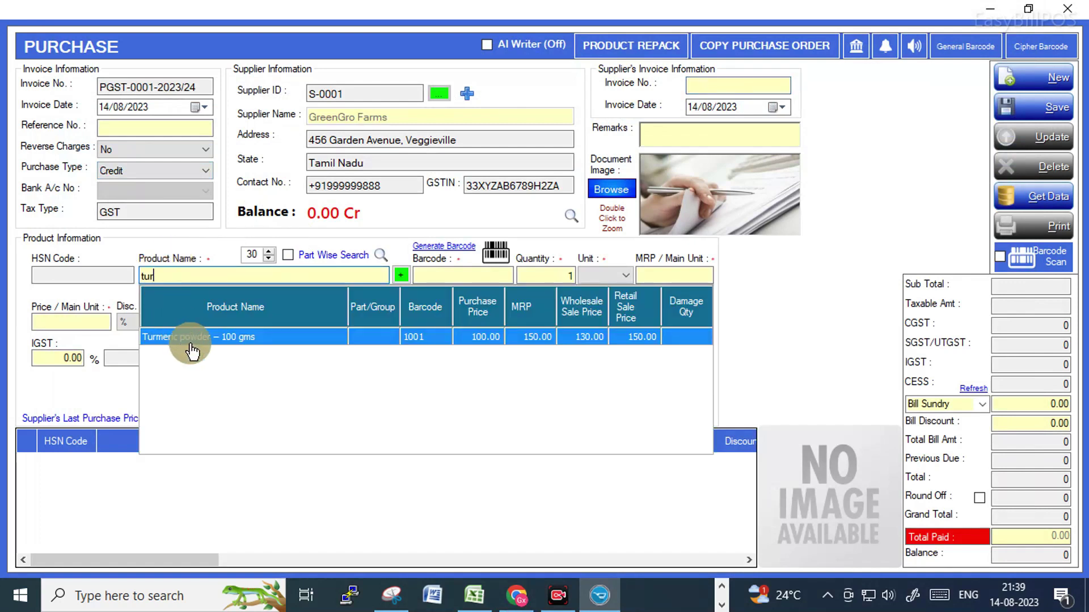
double_click(209, 337)
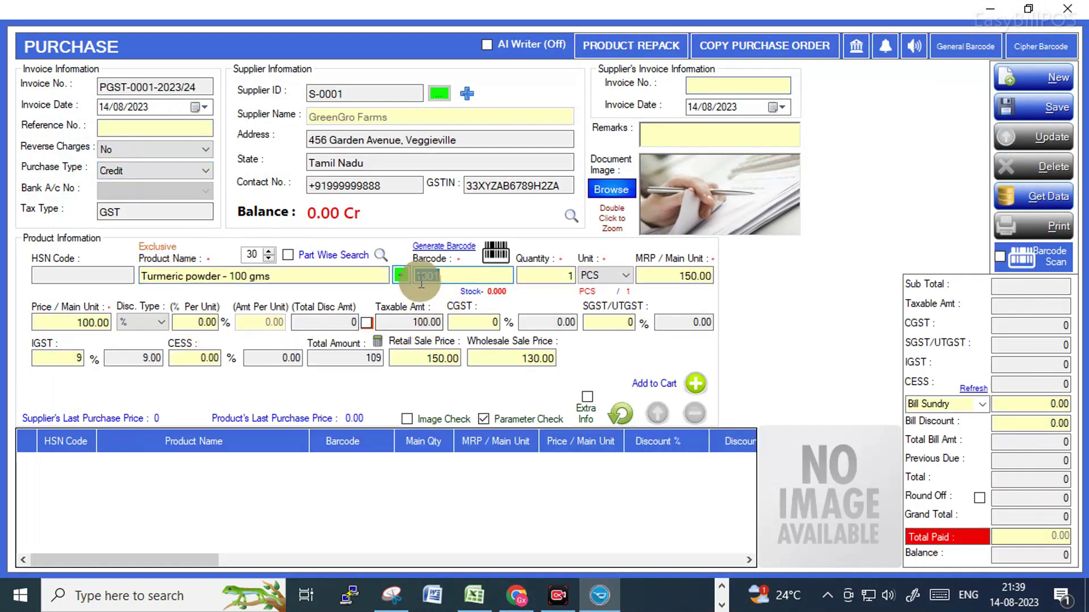
key("Return")
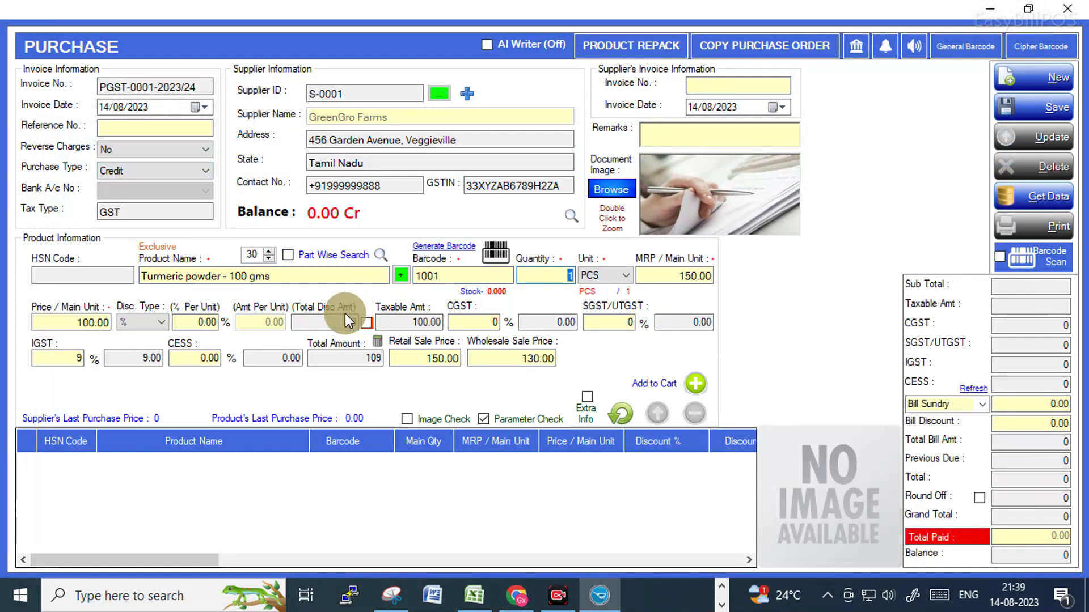
key("Return")
key("Return")
key("Return")
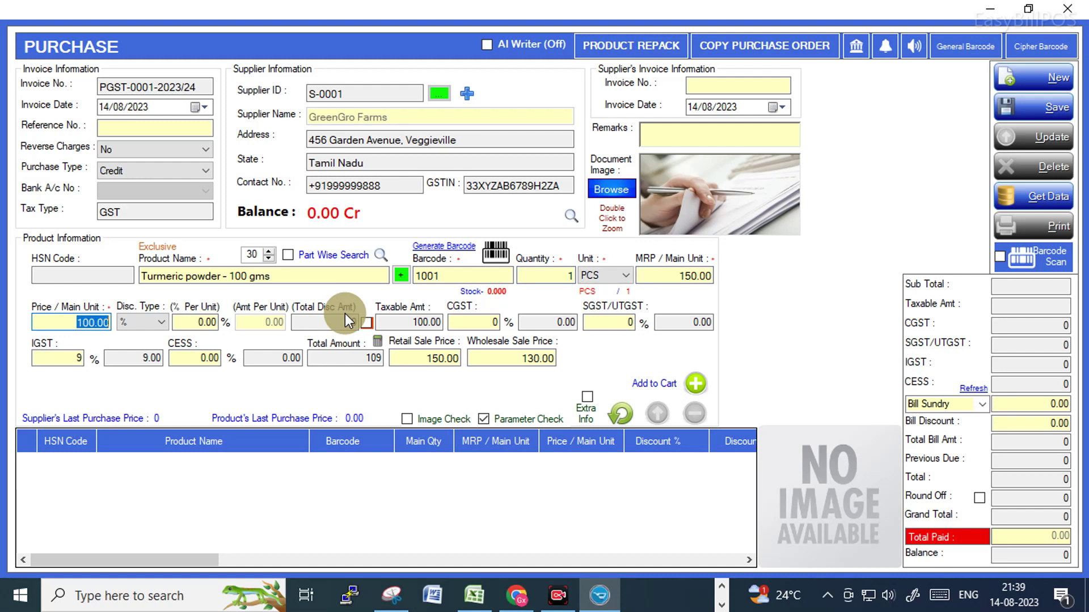
Set the turmeric quantity to 50, giving taxable 5000.00 with 9% IGST.
left_click(553, 275)
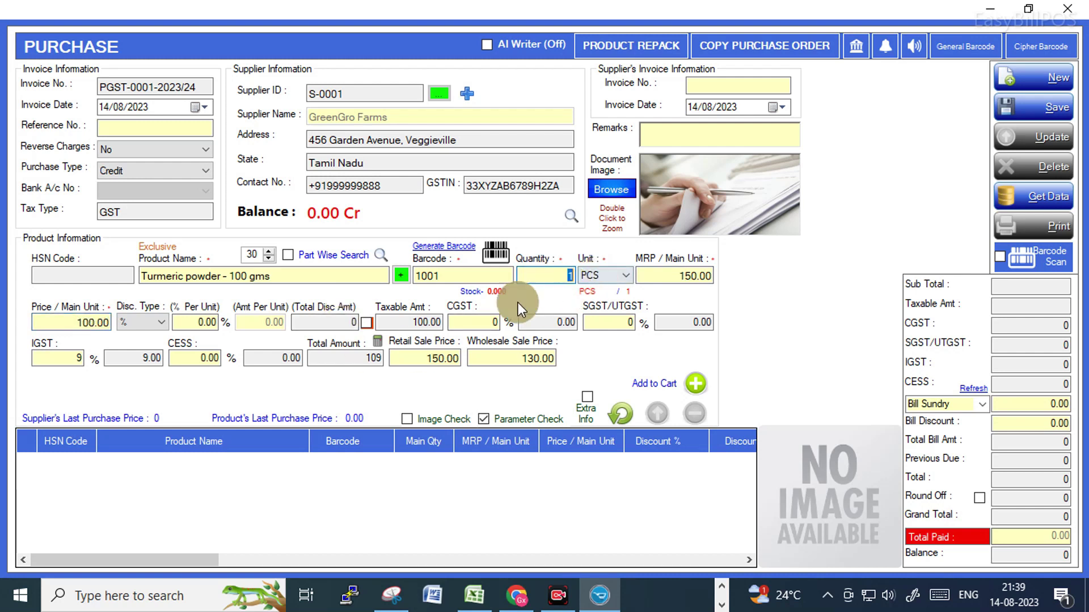
type("50")
key("Return")
key("Return")
key("Return")
key("Return")
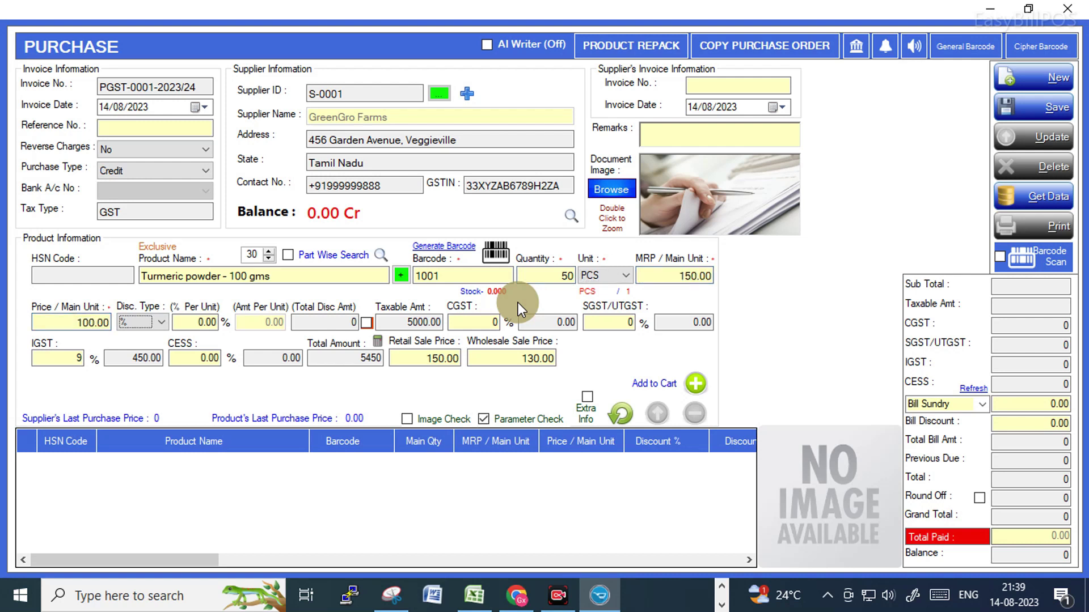
key("Return")
key("Return")
key("Return")
key("Return")
key("Return")
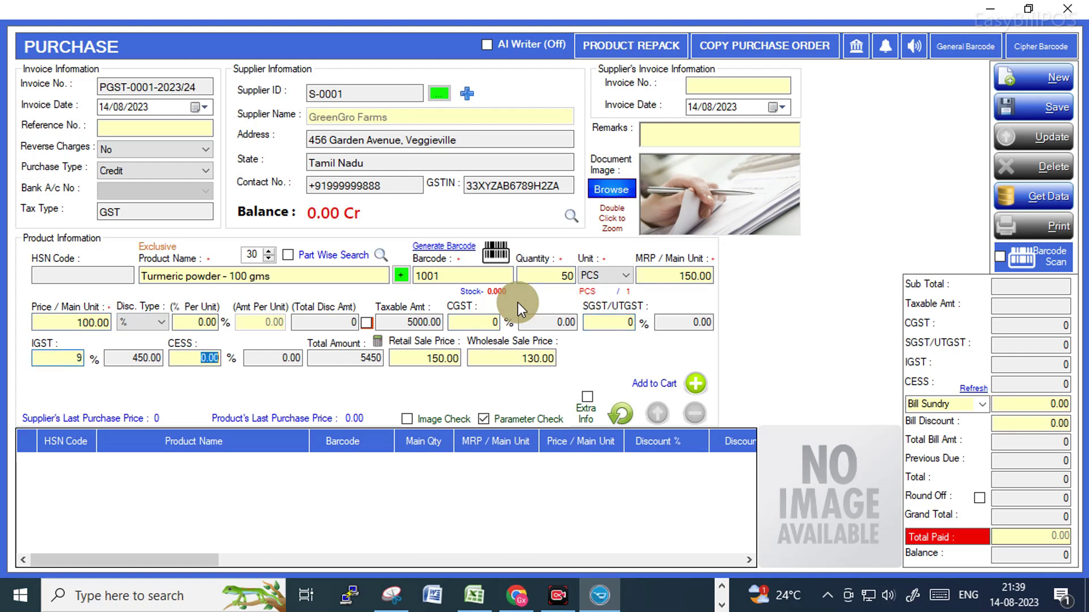
key("Return")
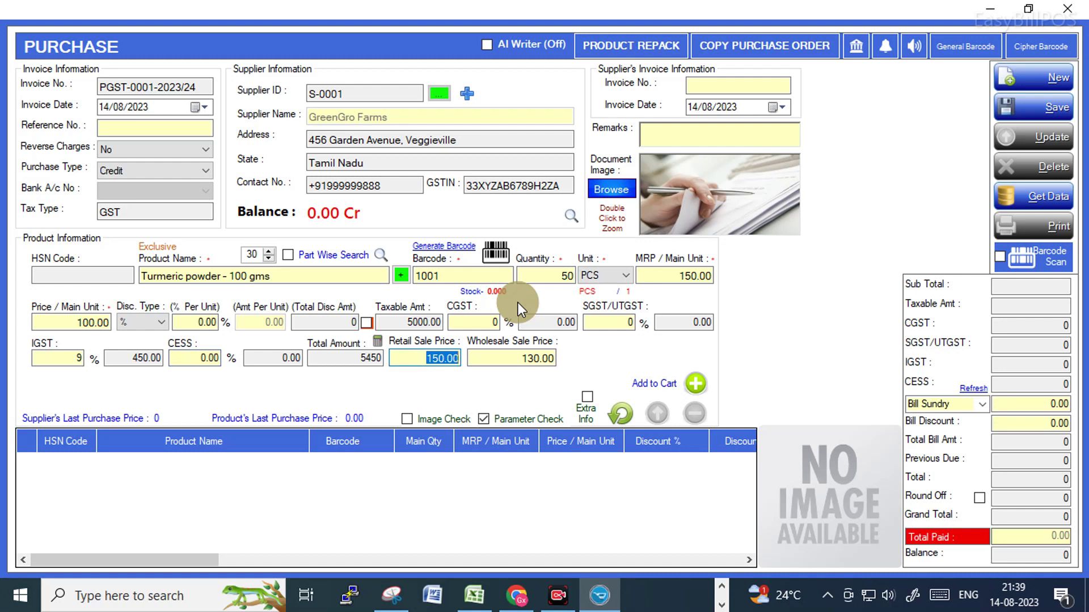
Skip the margin calculation and add 50 Turmeric powder - 100 gms at 100 to the cart.
left_click(376, 345)
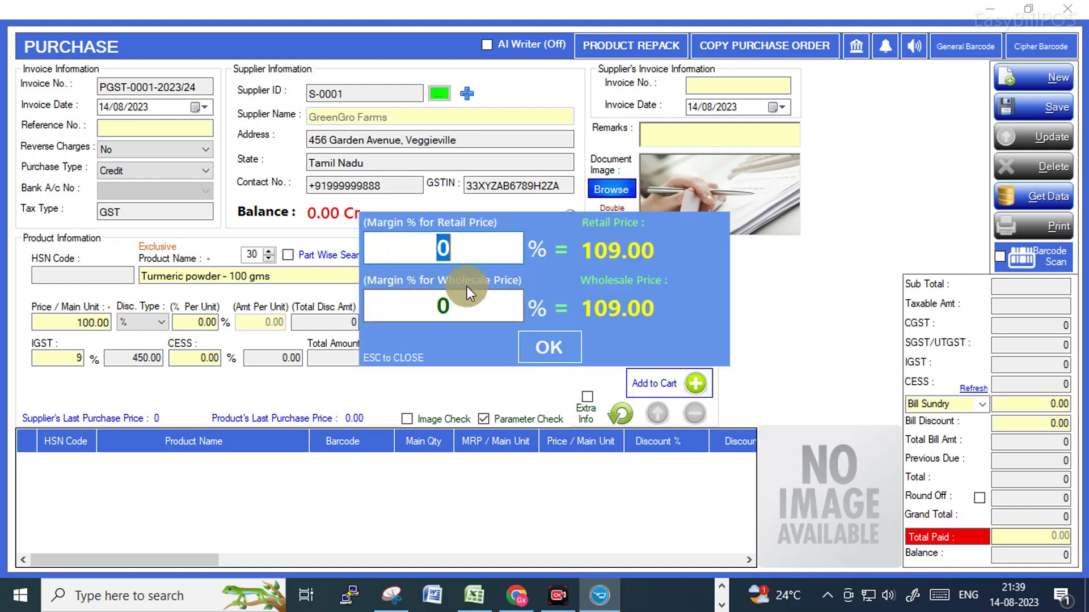
double_click(435, 247)
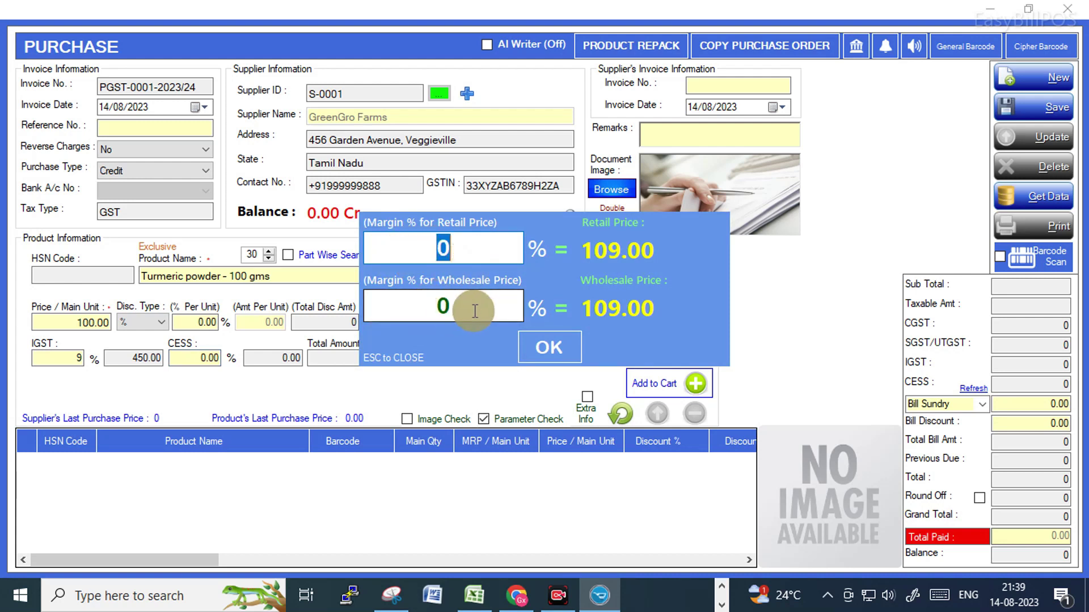
left_click(574, 351)
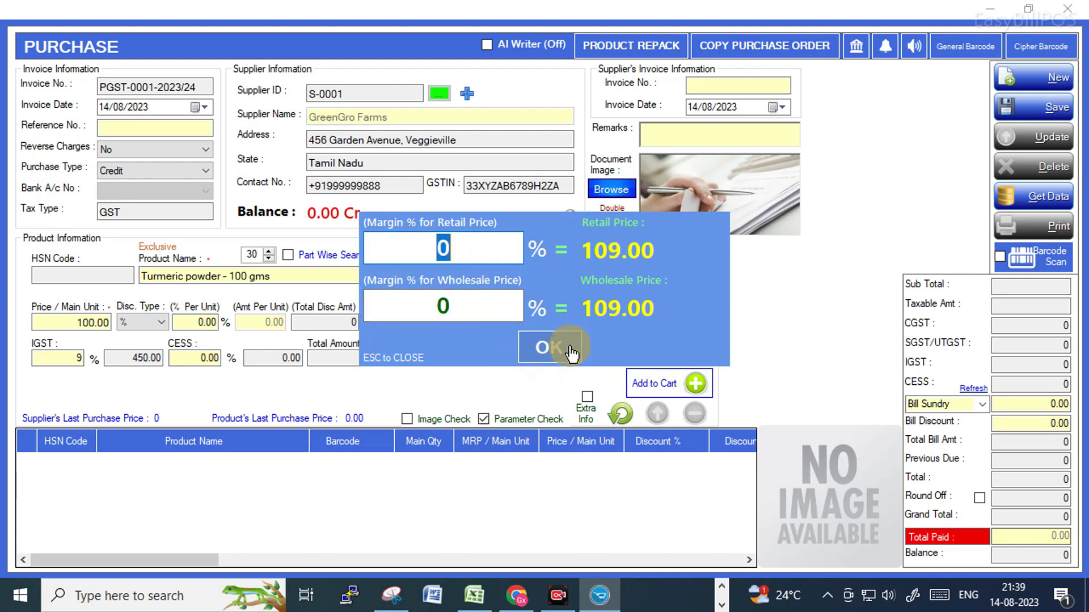
left_click(624, 357)
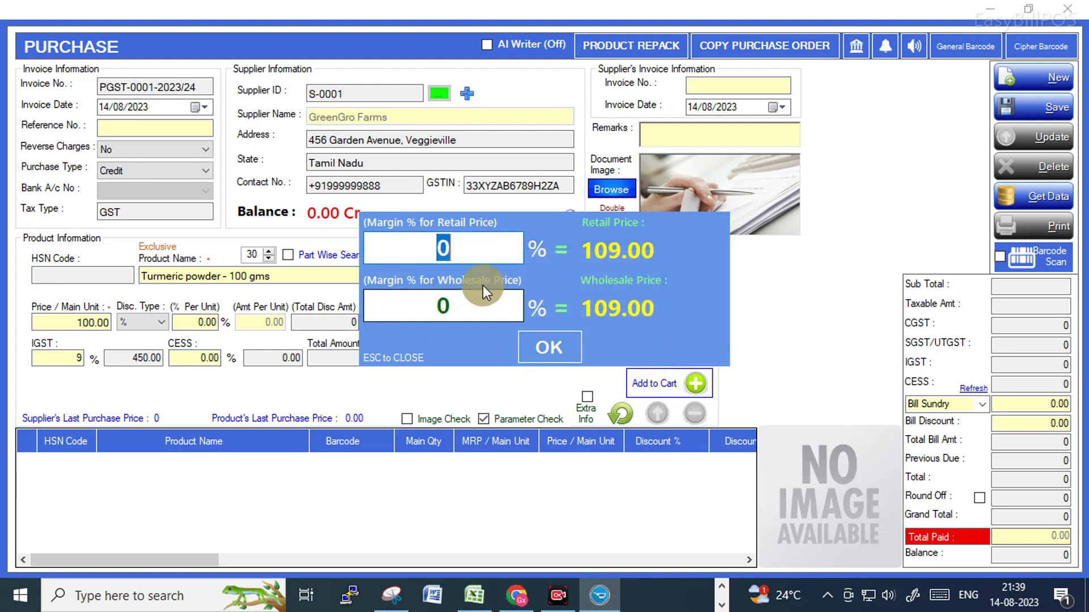
key("Escape")
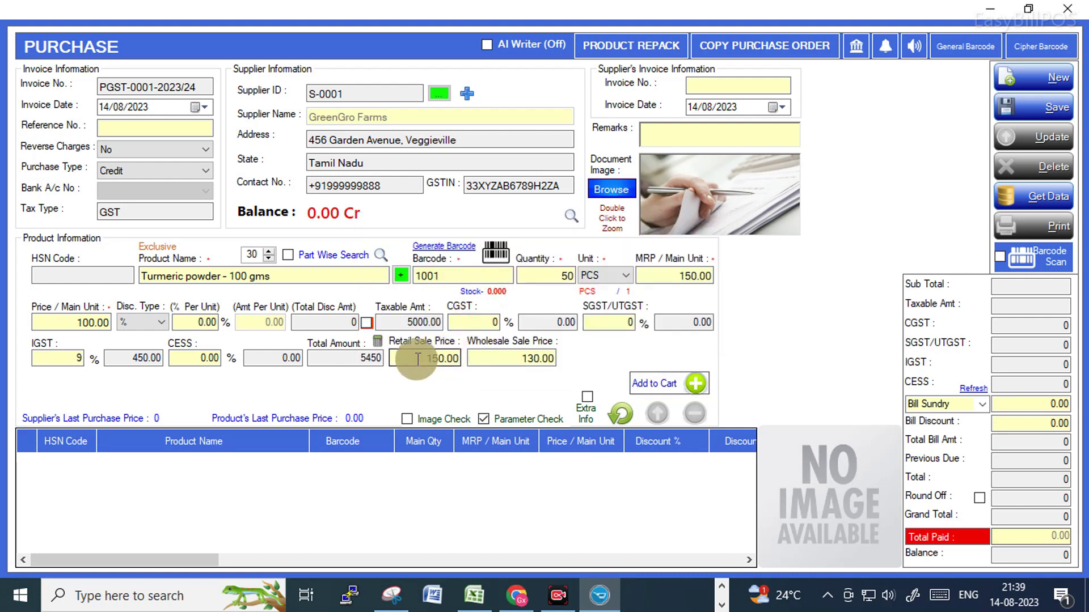
left_click(439, 358)
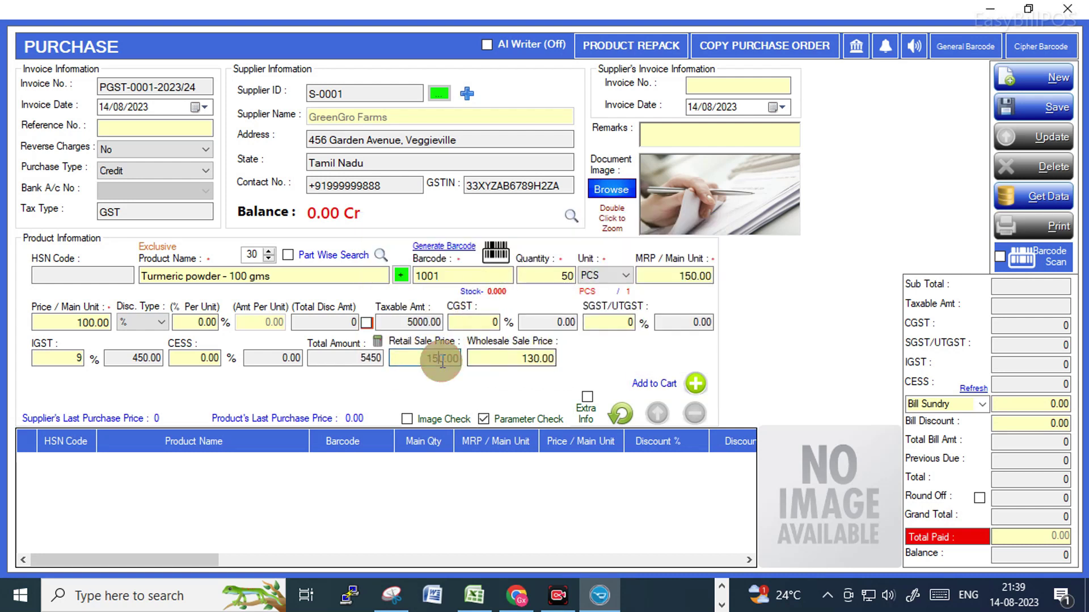
key("Tab")
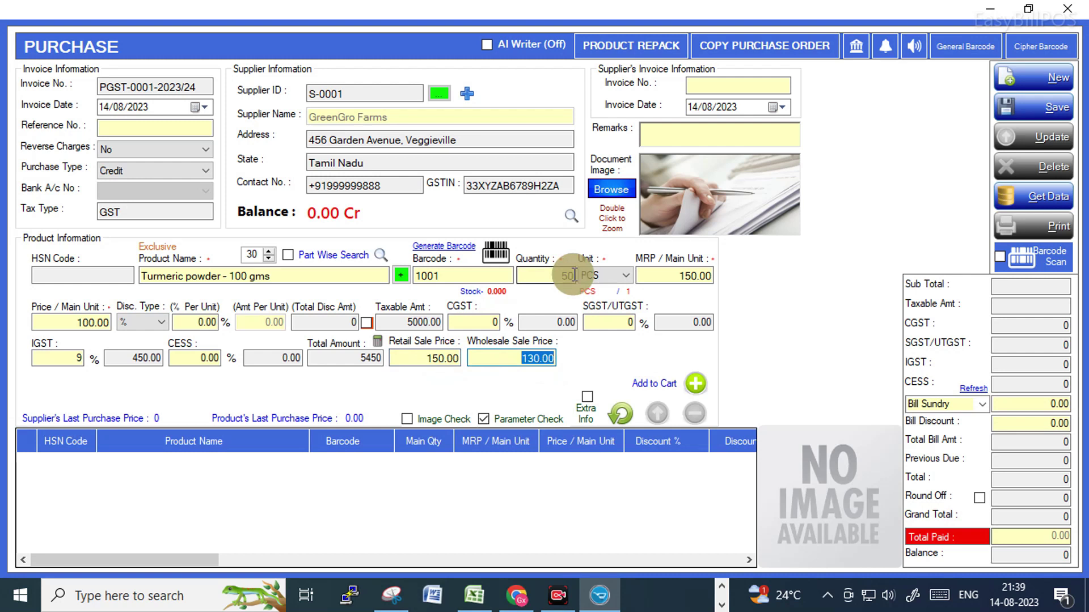
key("Tab")
key("Return")
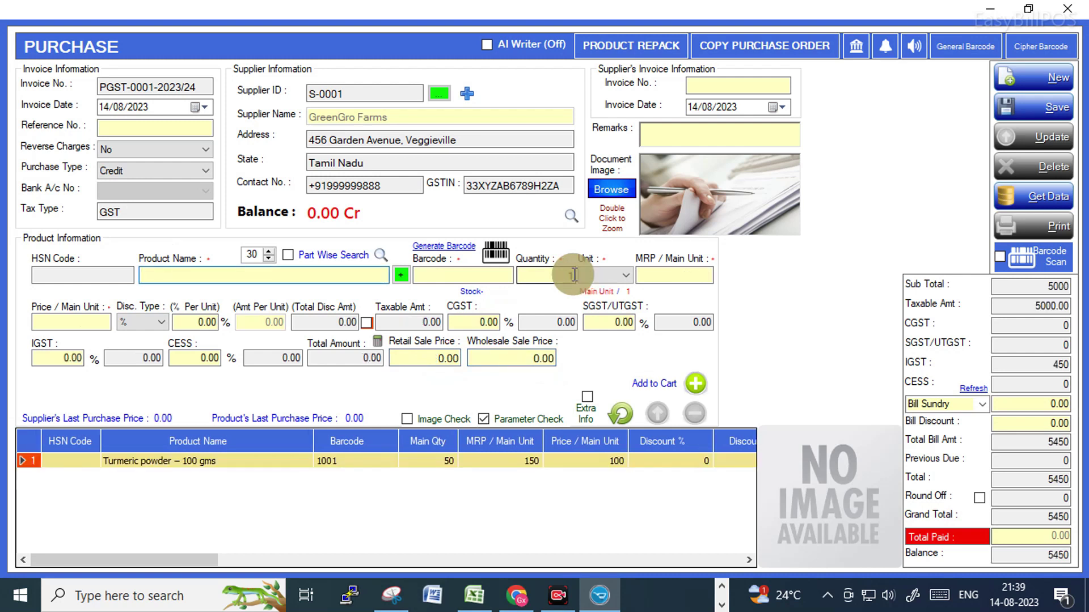
Add 50 Sugar - 500 gms (barcode 1002) at 15 as the second cart line.
type("s")
key("Down")
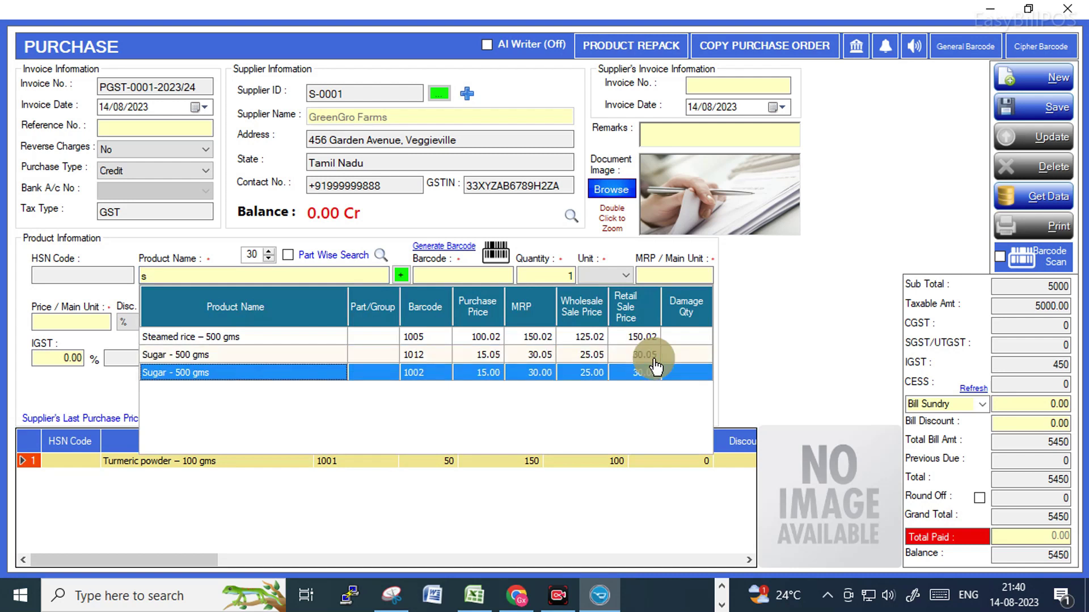
key("Return")
key("Return")
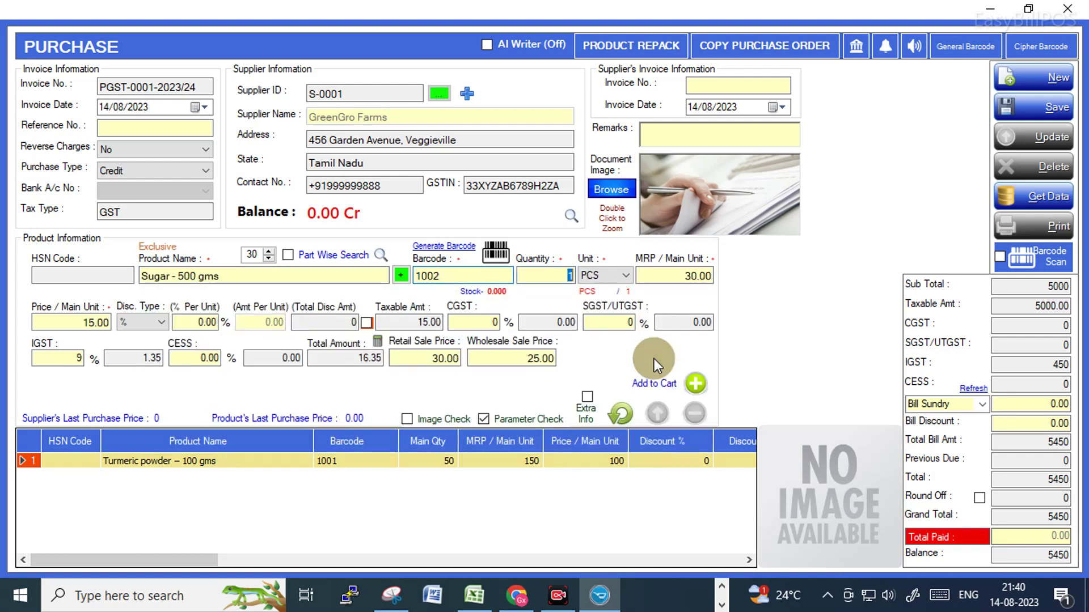
type("50")
key("Return")
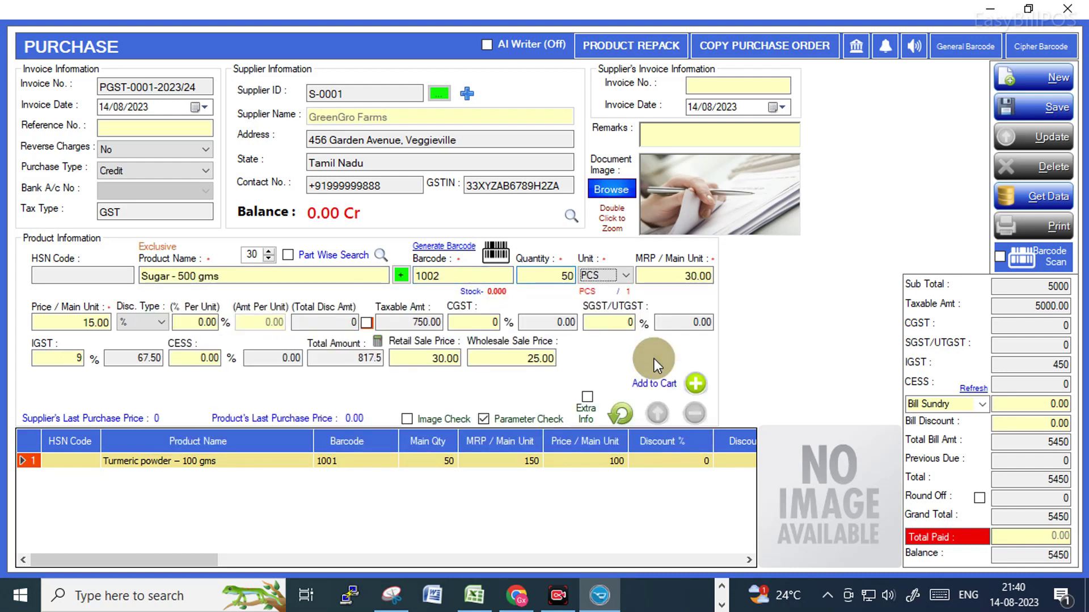
key("Return")
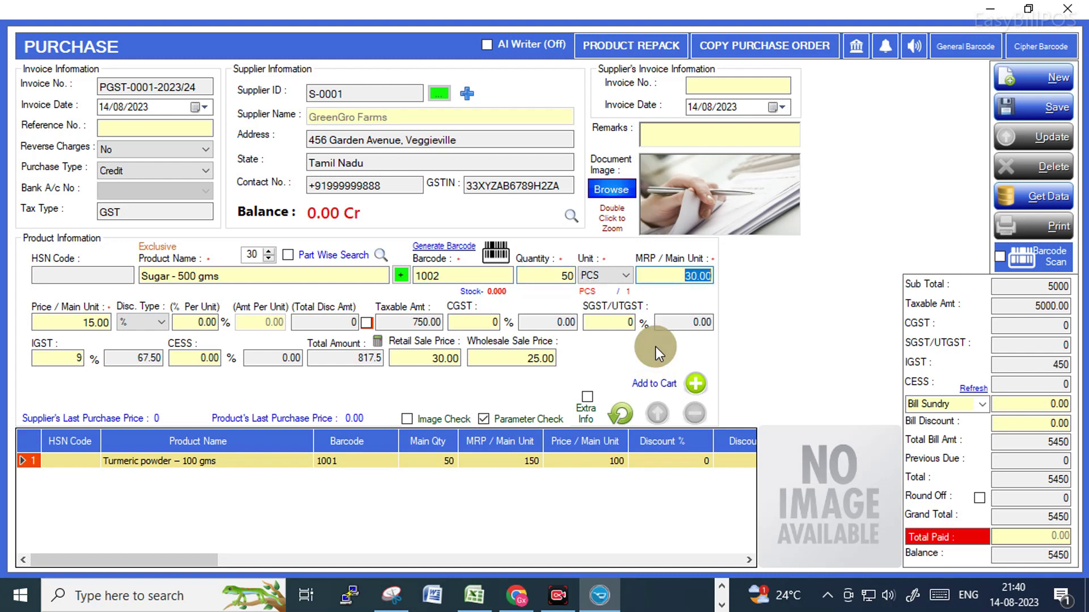
key("Return")
key("Return")
key("Return")
key("Return")
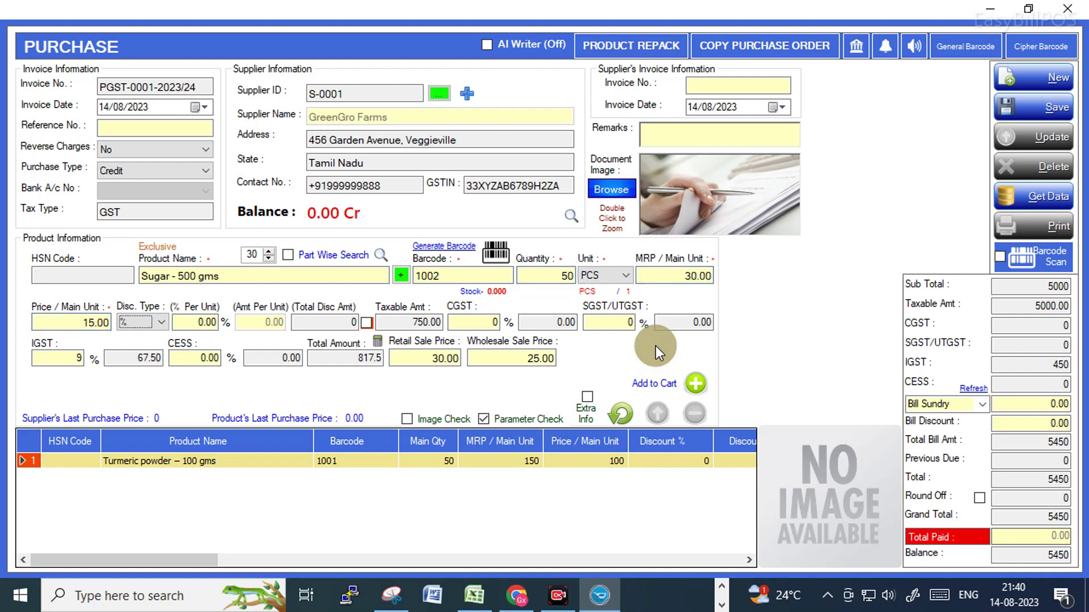
key("Return")
key("Return")
key("Return")
key("Return")
key("Return")
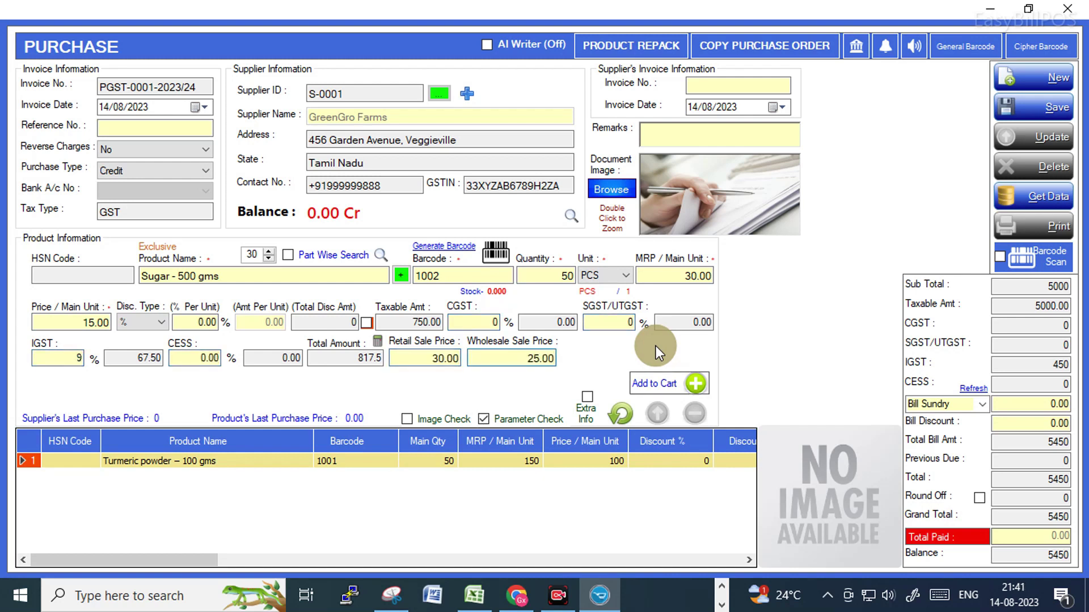
key("Return")
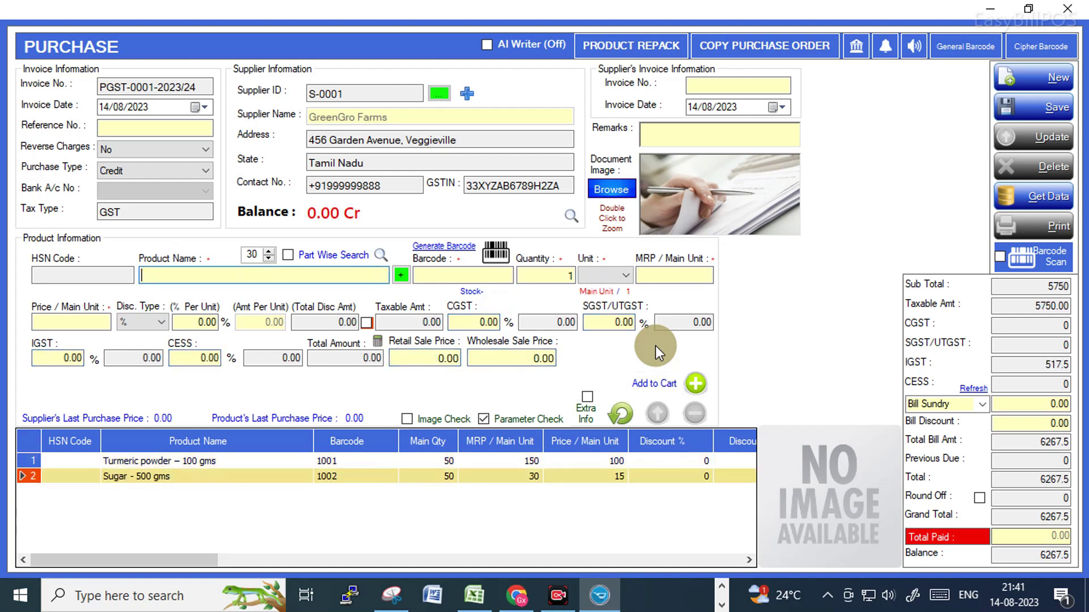
type("j")
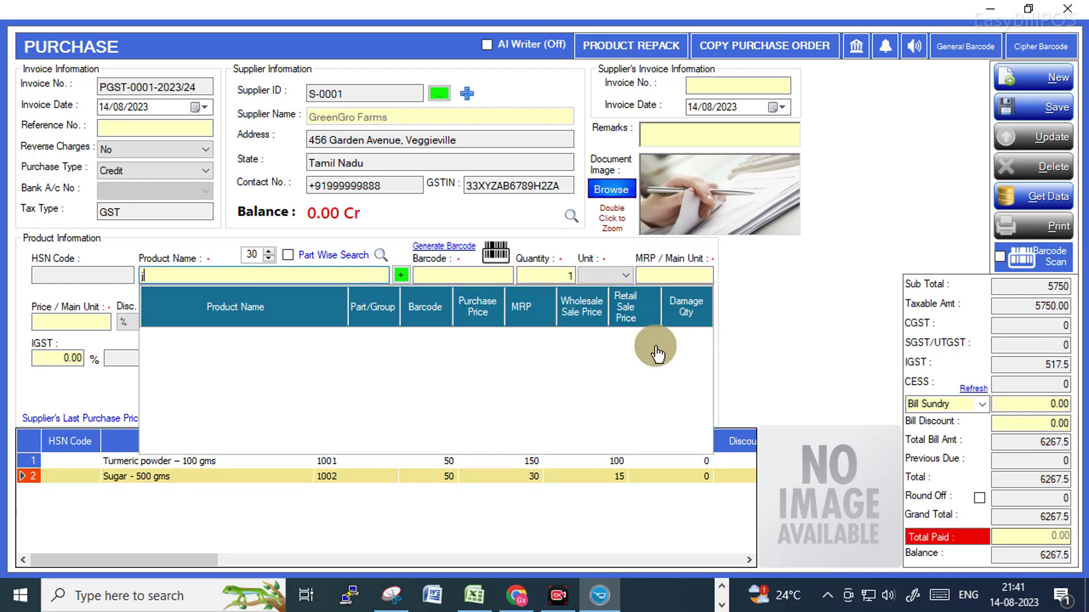
key("BackSpace")
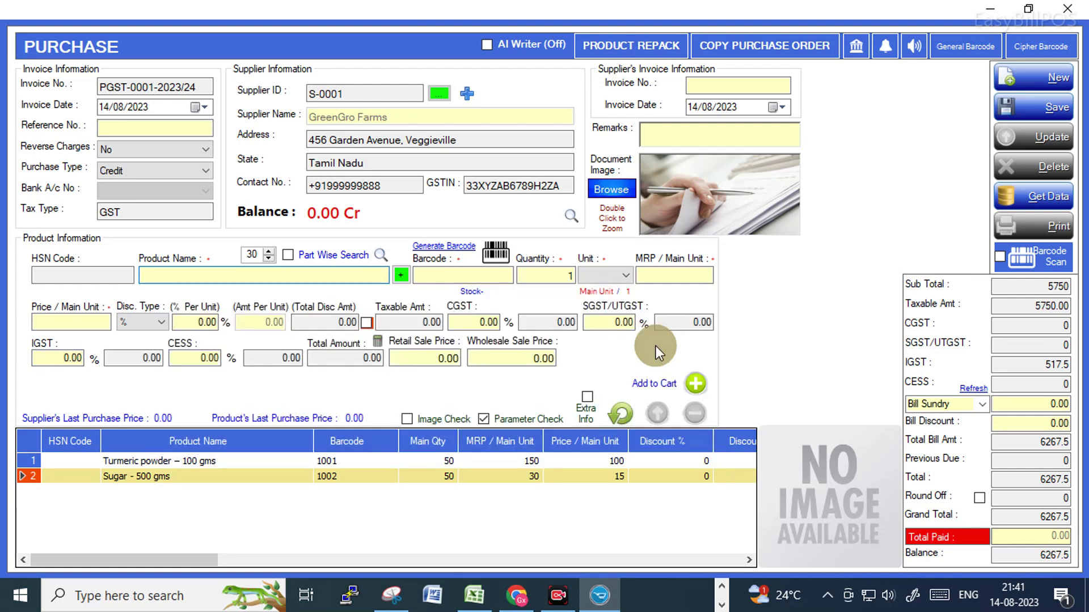
Add 25 Idli rice - 500 gms at 15.01 to the cart, then enable Barcode Scan.
type("i")
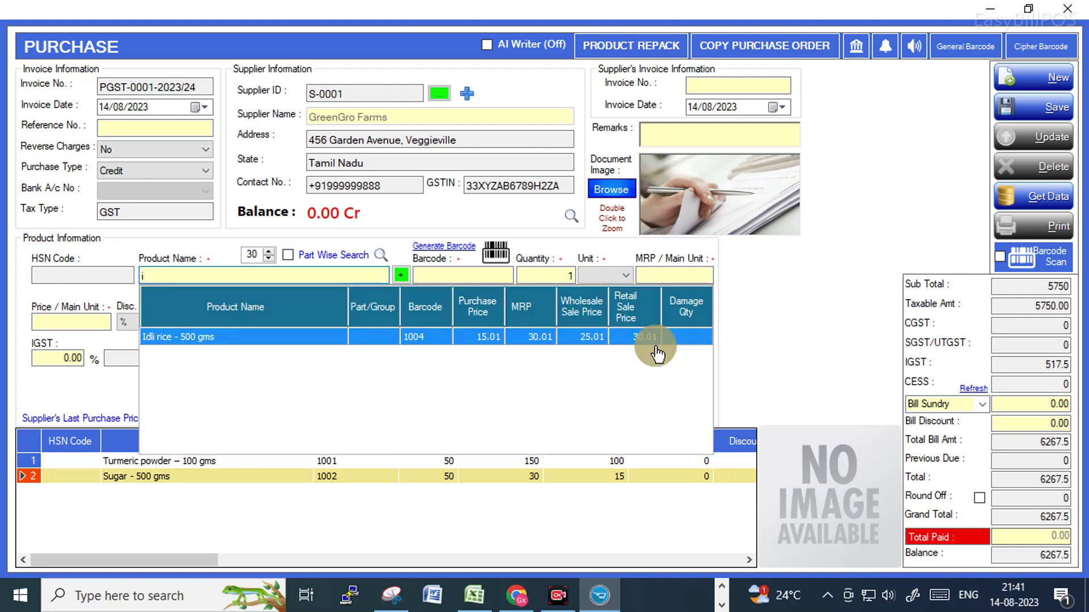
left_click(655, 340)
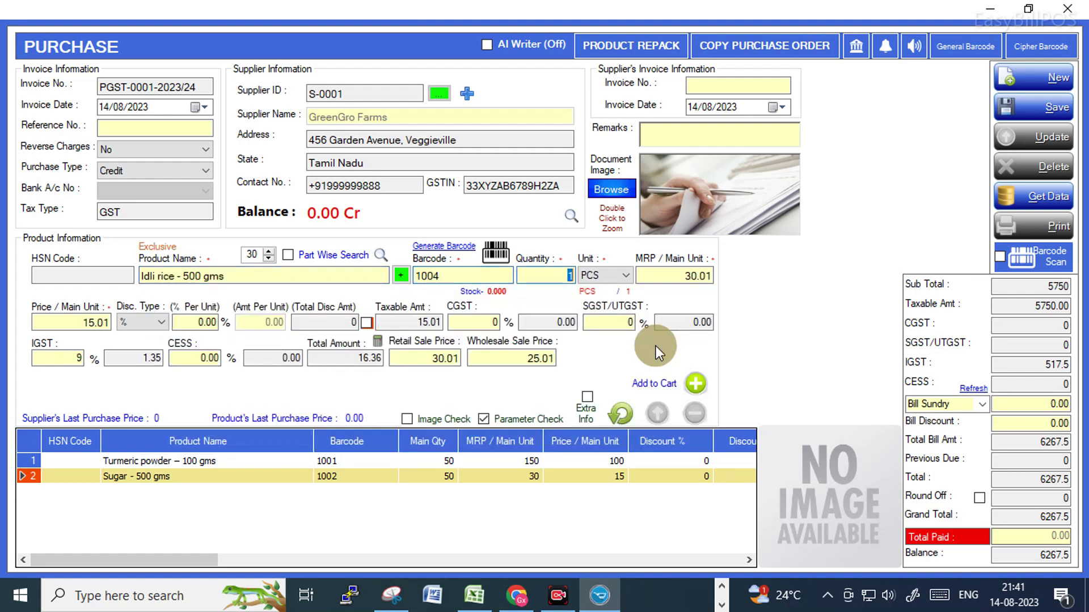
type("25")
key("Return")
key("Return")
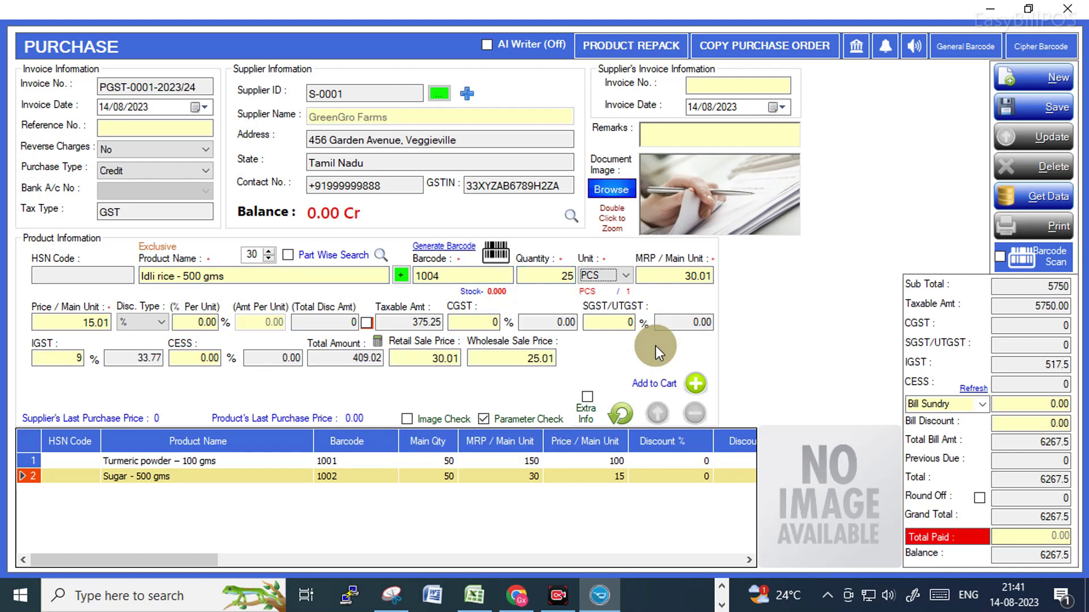
key("Return")
key("Return")
key("Return")
key("Return")
key("Return")
key("Return")
key("Return")
key("Return")
key("Return")
key("Return")
key("Return")
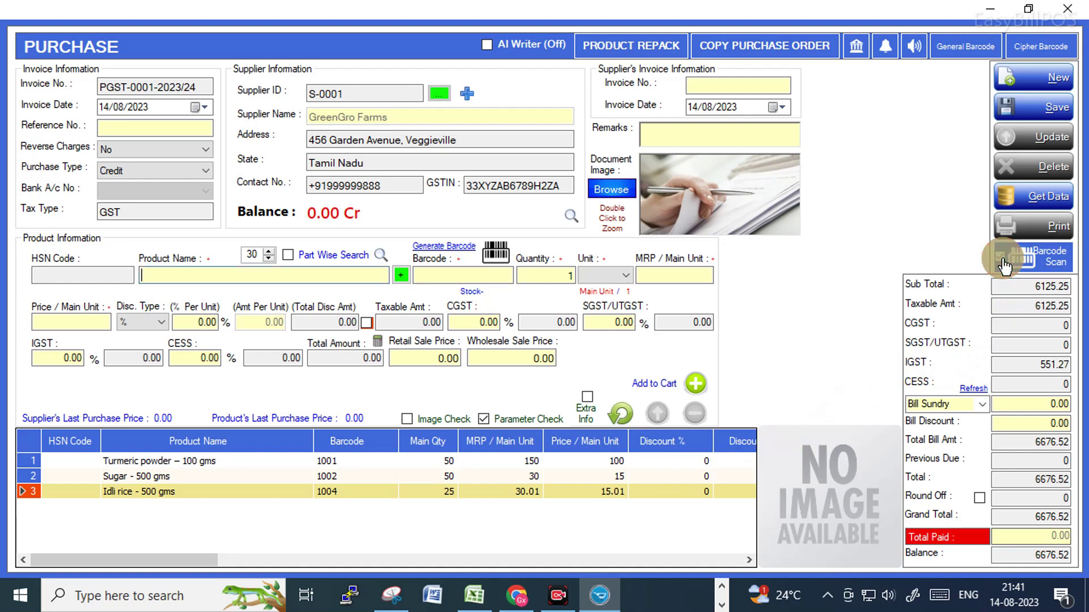
left_click(1054, 261)
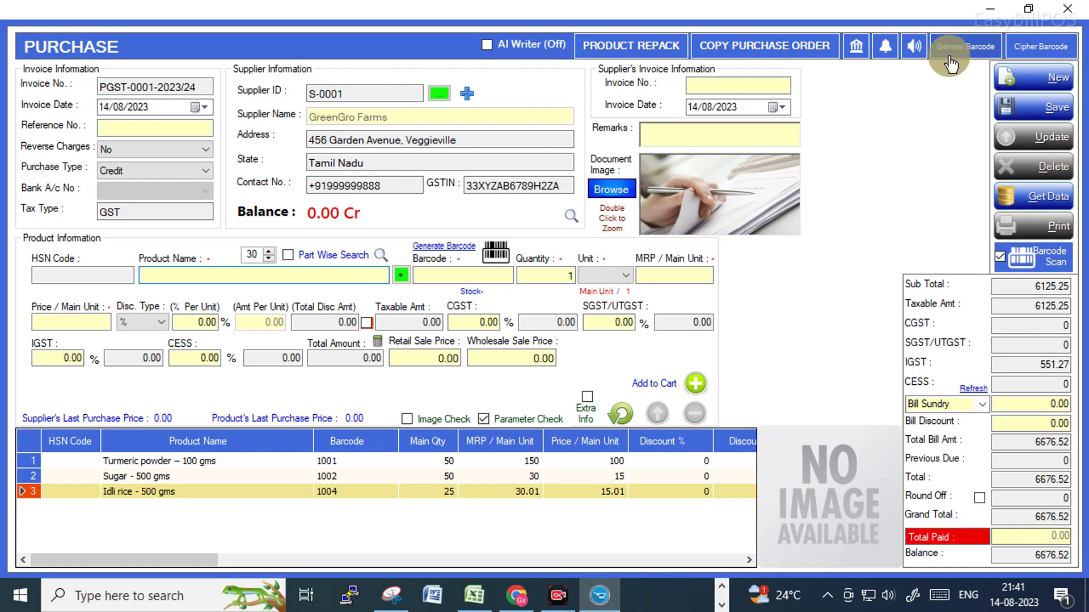
Load Turmeric powder - 100 gms (barcode 1001) and open General Barcode label printing for it.
left_click(496, 255)
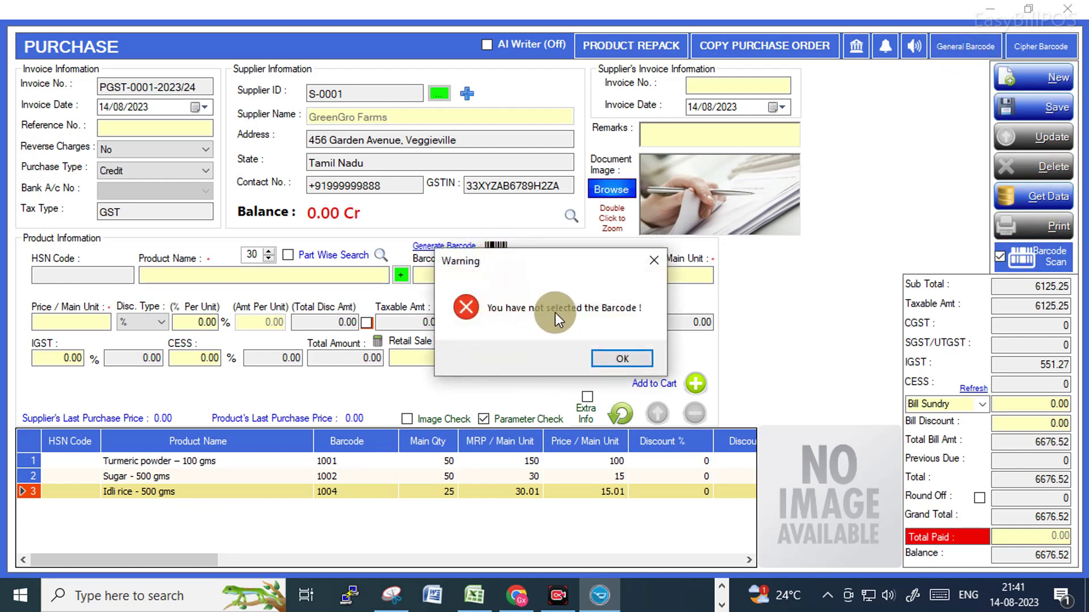
left_click(615, 362)
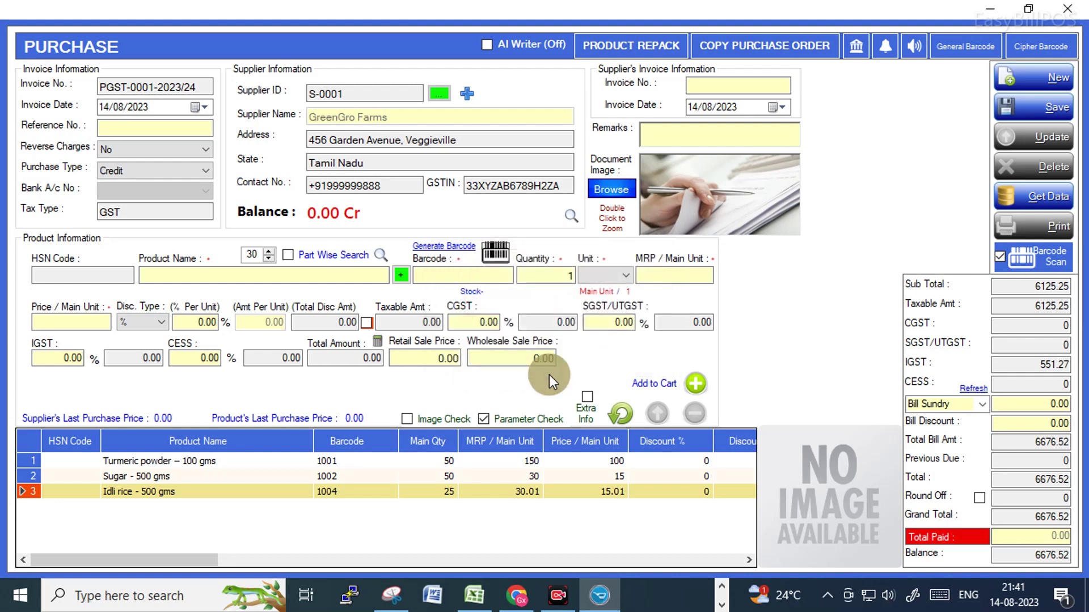
double_click(209, 462)
left_click(495, 254)
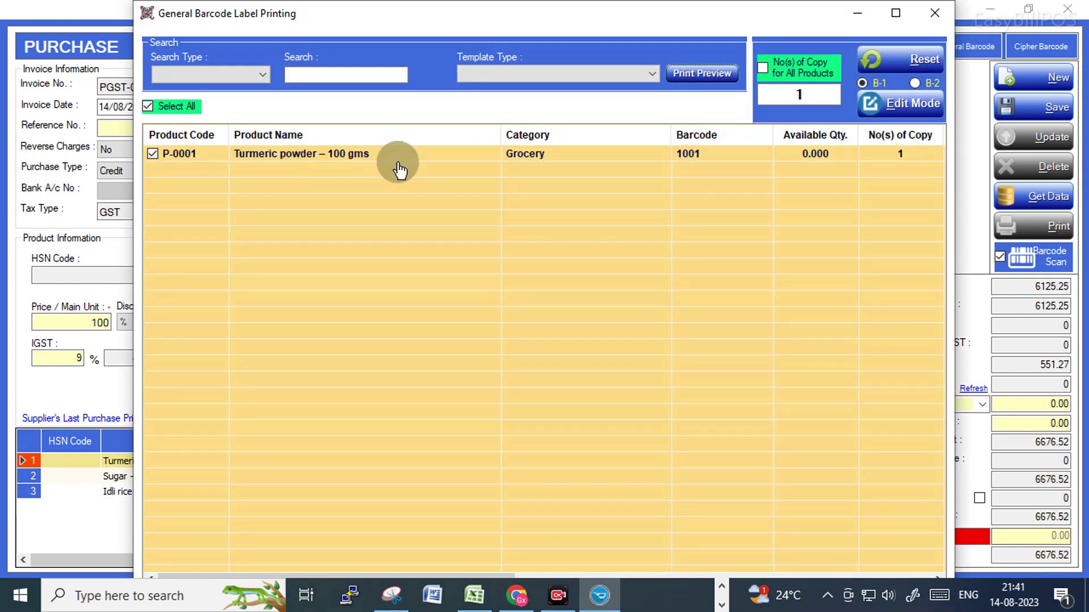
Choose the TVS Printer Dual (2 x 1) label template and briefly preview the turmeric label.
left_click(554, 78)
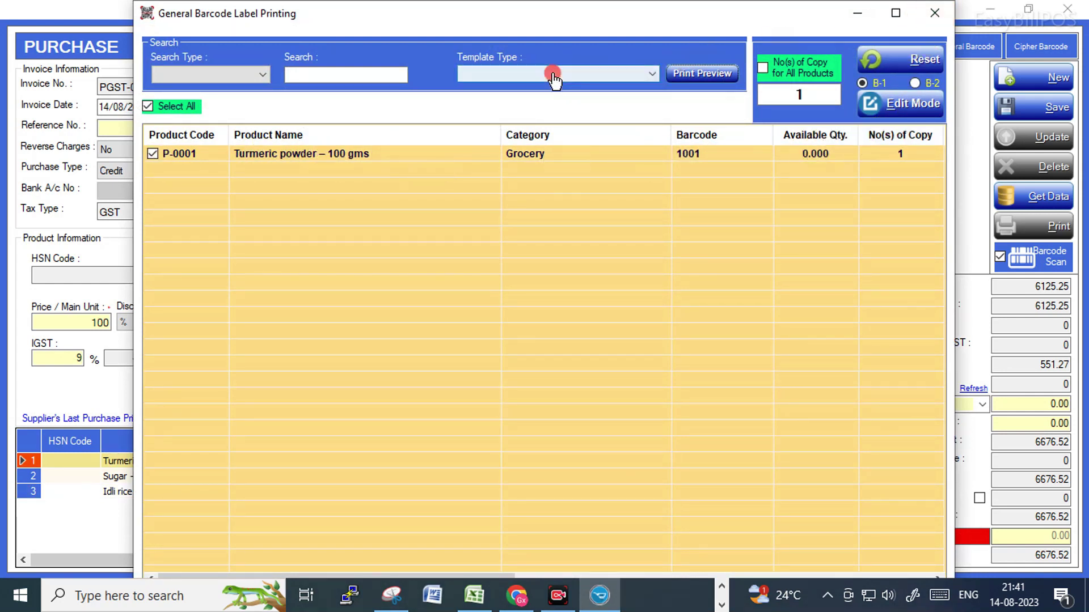
left_click(514, 112)
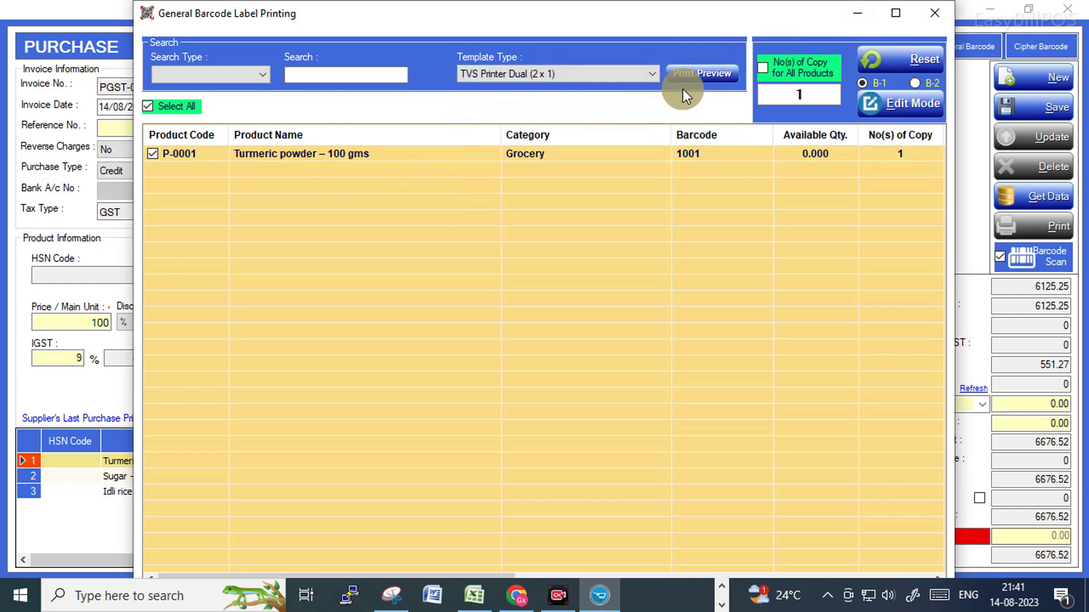
left_click(706, 74)
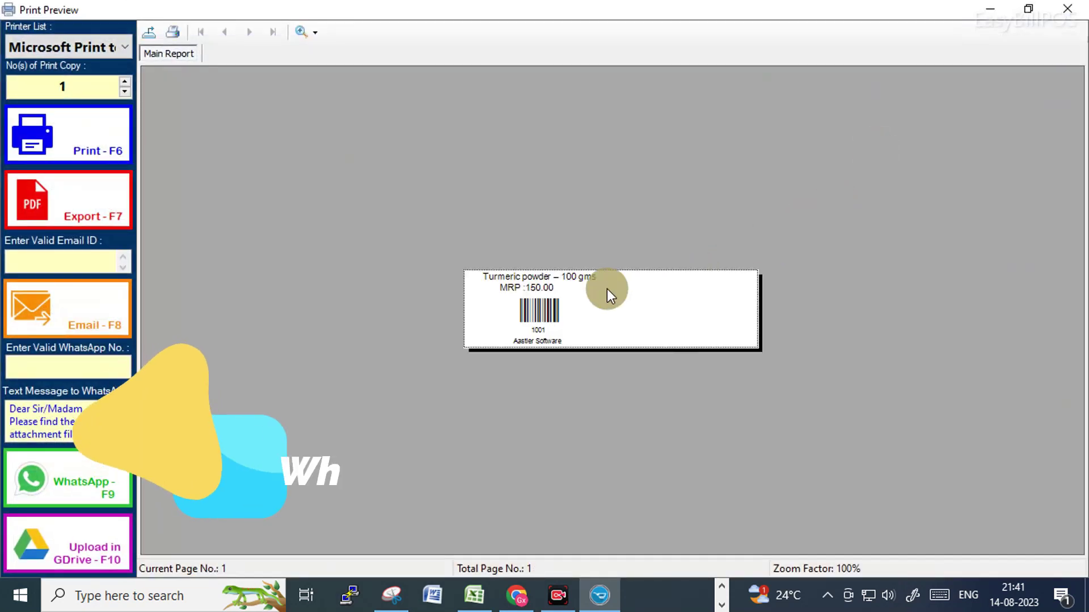
left_click(1067, 9)
Set 20 copies for the ticked Turmeric powder P-0001 row and preview its labels.
left_click(897, 157)
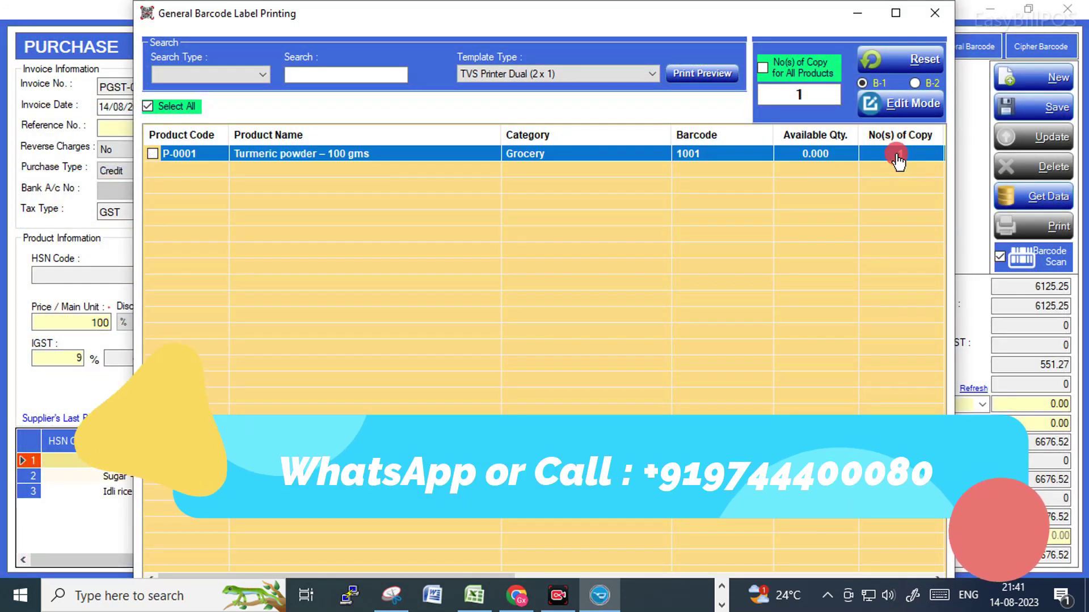
left_click(897, 155)
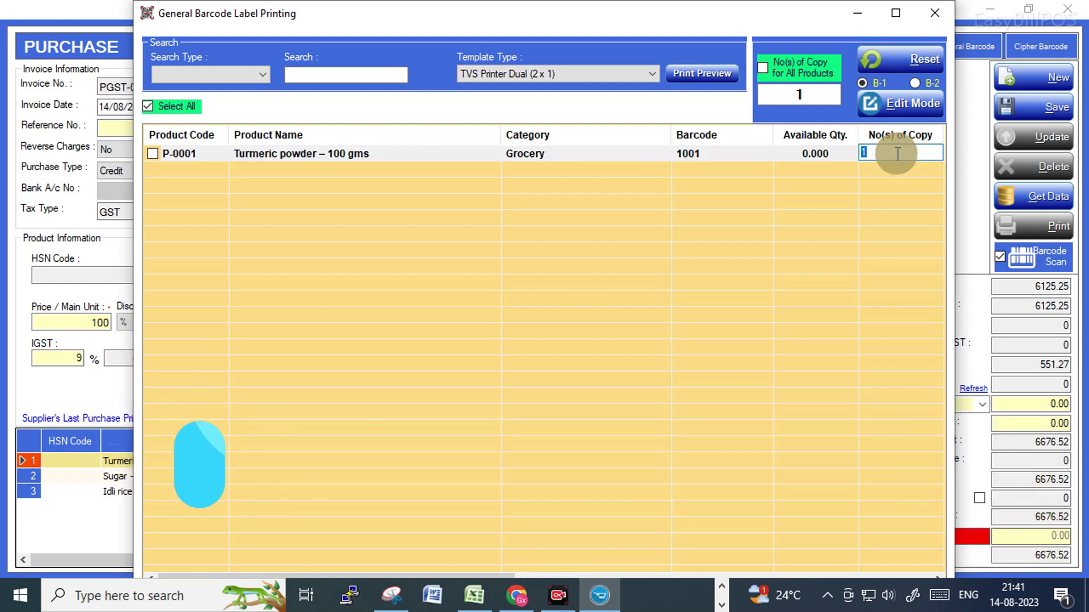
type("20")
left_click(709, 79)
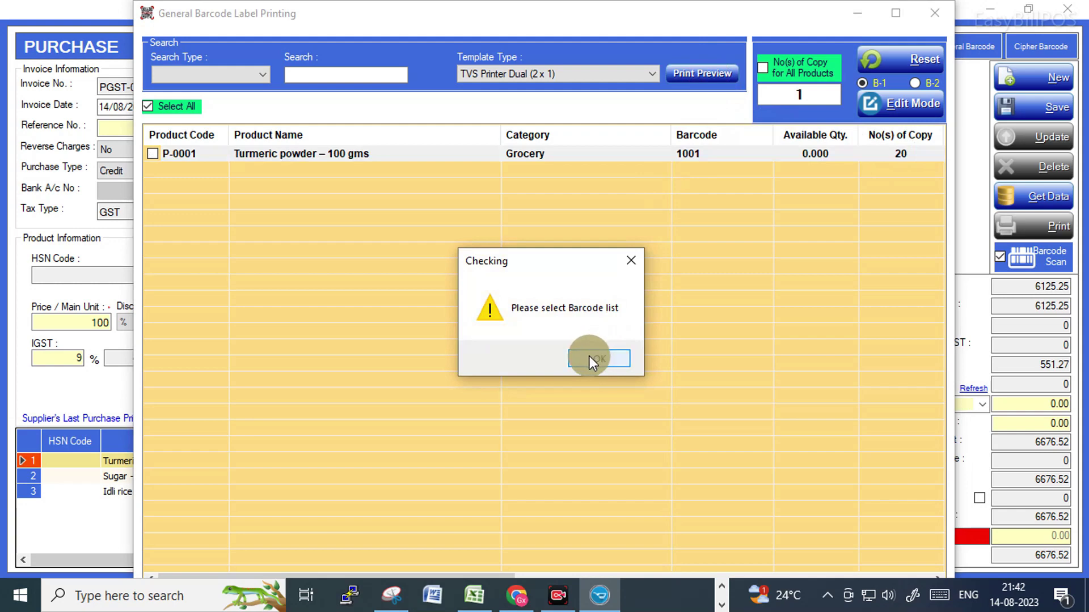
left_click(591, 359)
left_click(152, 154)
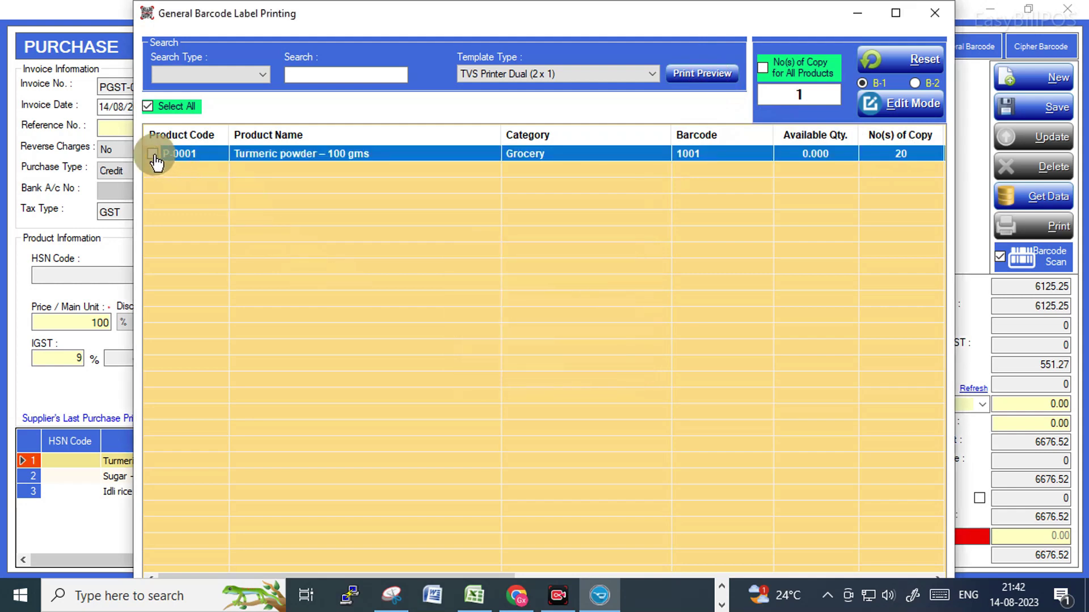
left_click(701, 73)
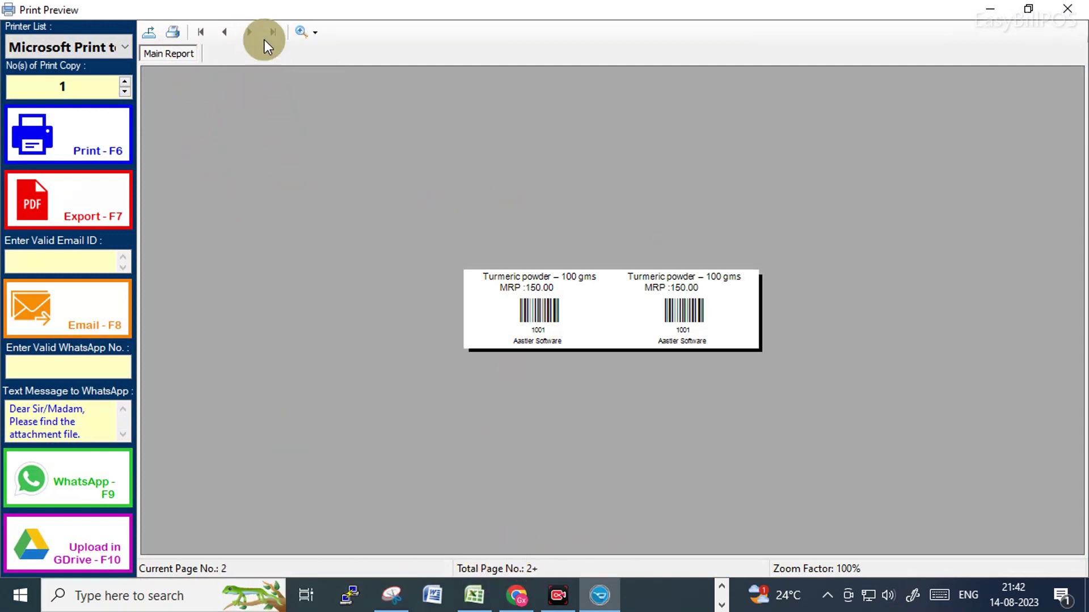
Page through the label preview, then close the preview and the label printing window.
left_click(252, 32)
left_click(252, 32)
left_click(252, 32)
left_click(252, 32)
left_click(252, 32)
left_click(251, 32)
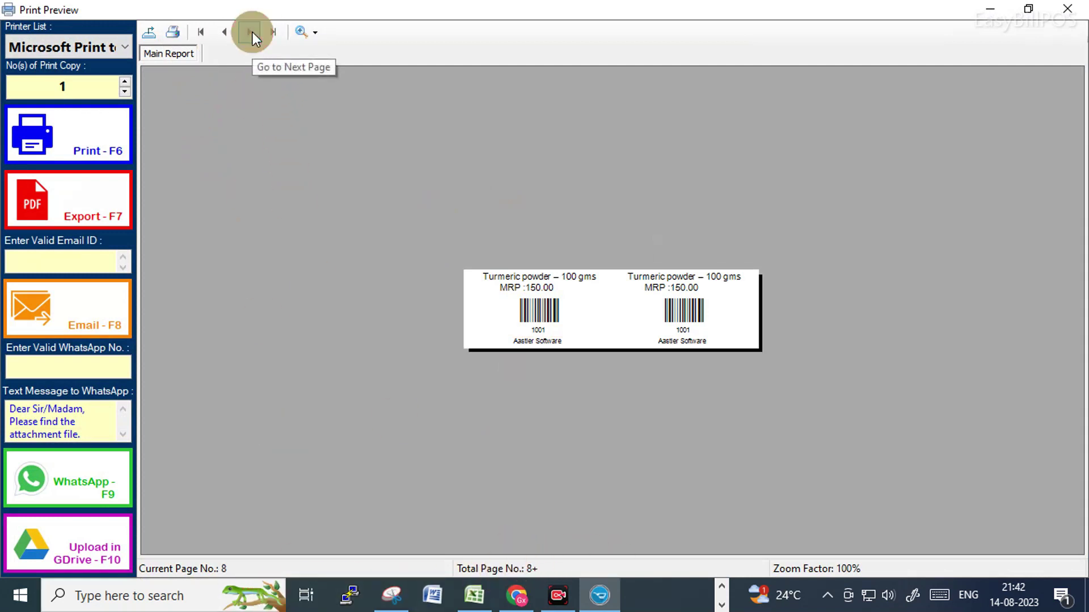
left_click(252, 32)
left_click(252, 32)
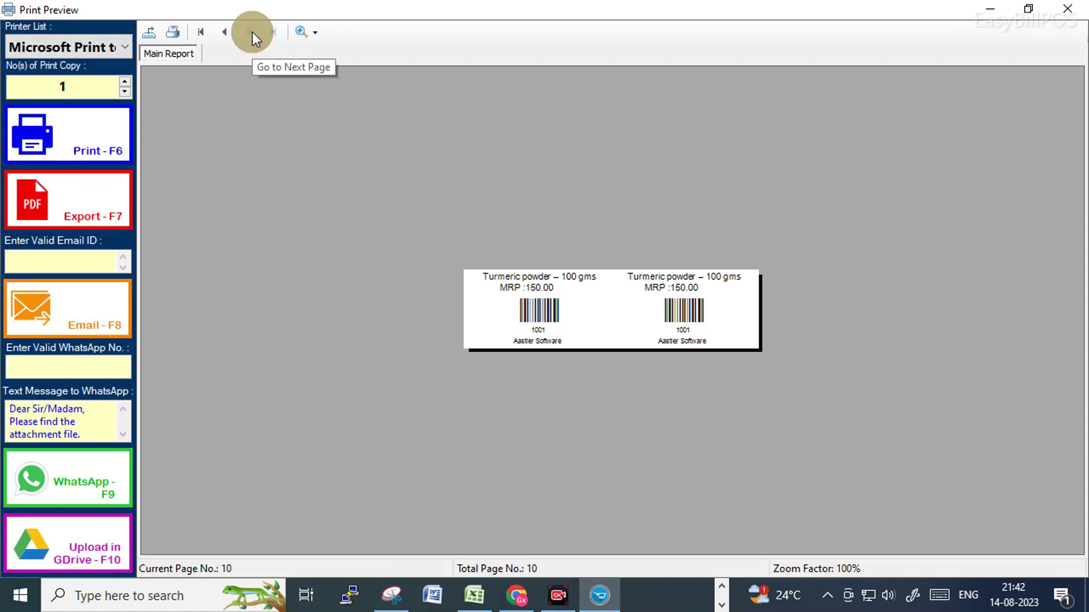
left_click(1067, 8)
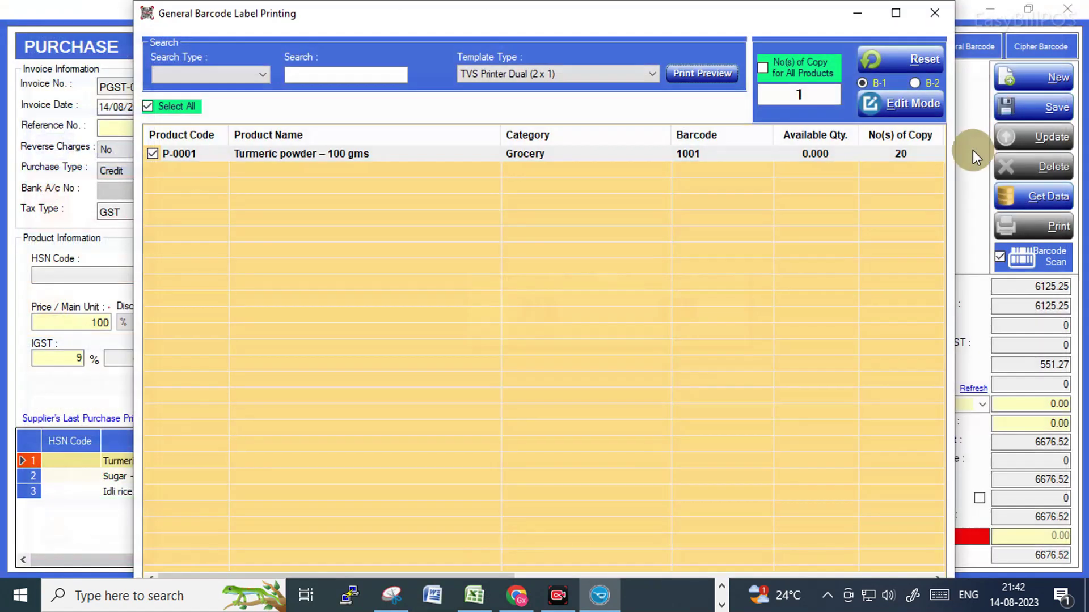
left_click(930, 13)
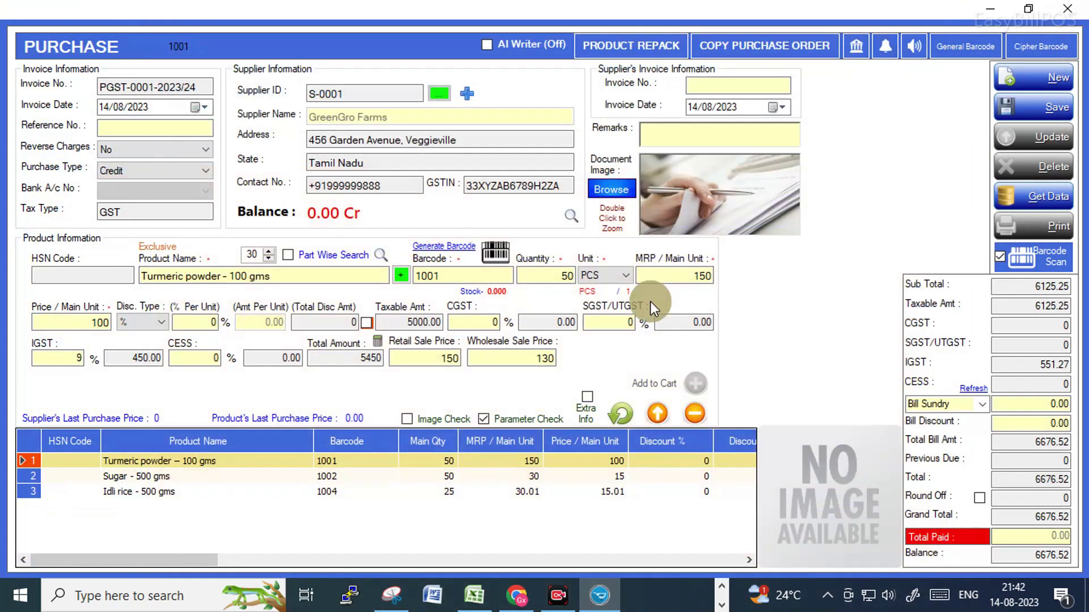
Select the Sugar and Idli rice lines and check the still-empty barcode label window.
left_click(439, 476)
left_click(439, 492)
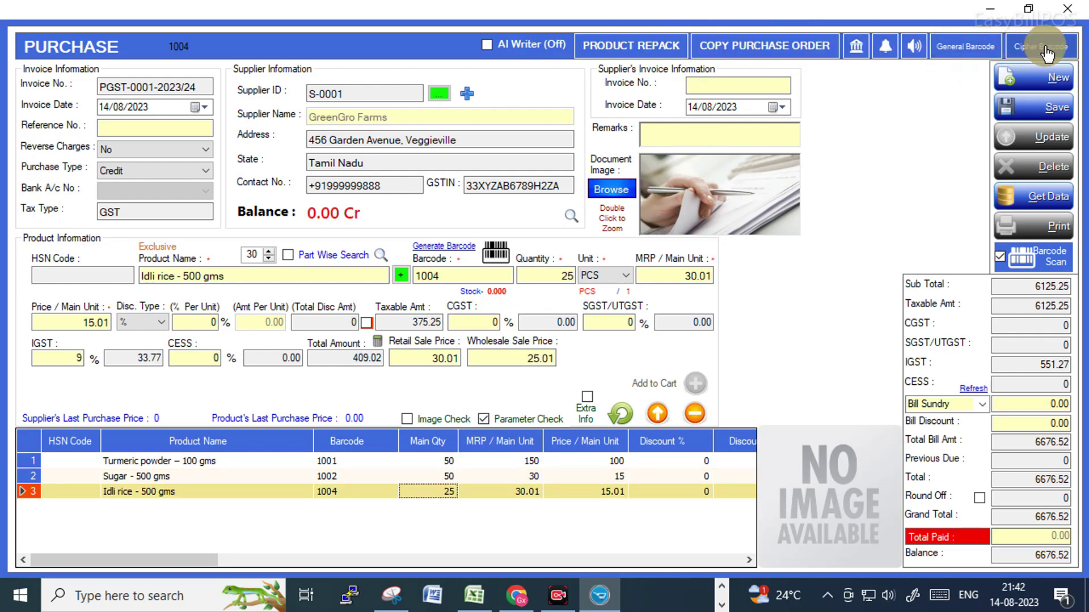
left_click(964, 47)
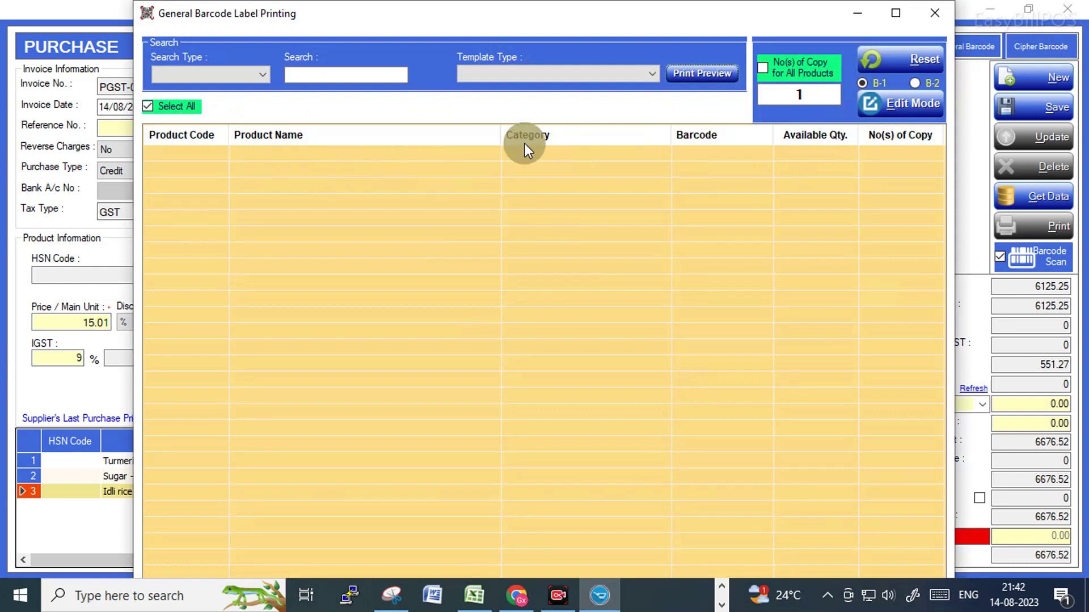
left_click(935, 13)
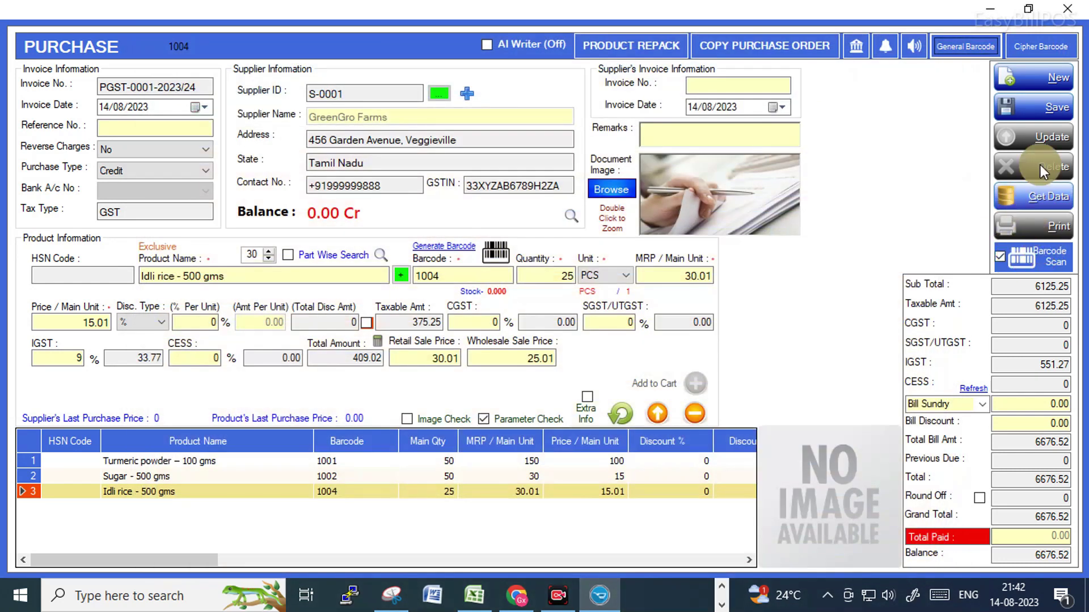
Save the invoice and reopen General Barcode, listing the three items at 50, 50, 25 copies.
left_click(1047, 114)
left_click(592, 357)
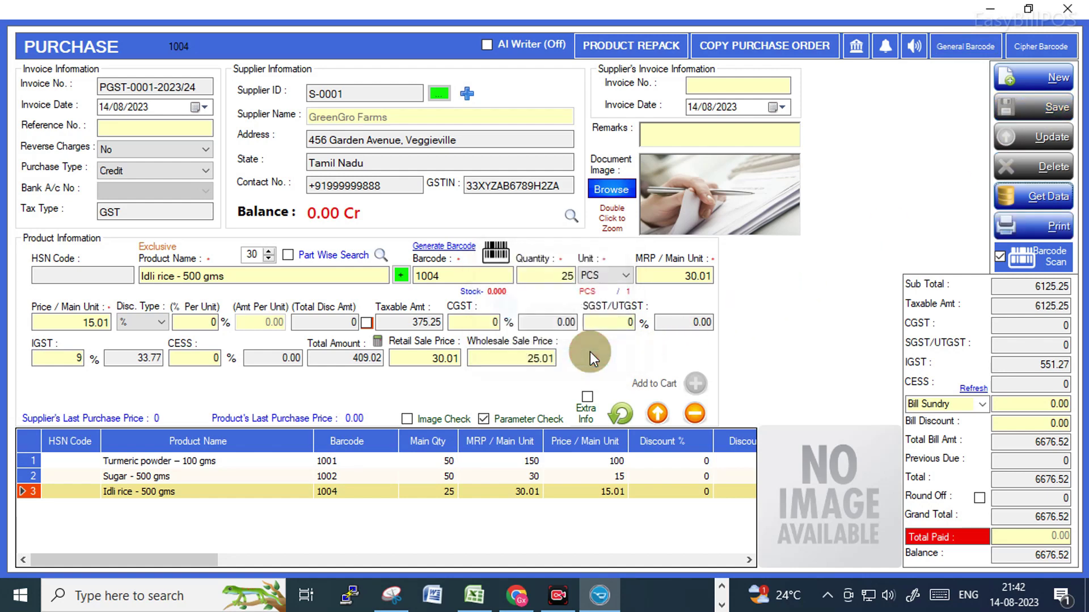
left_click(964, 46)
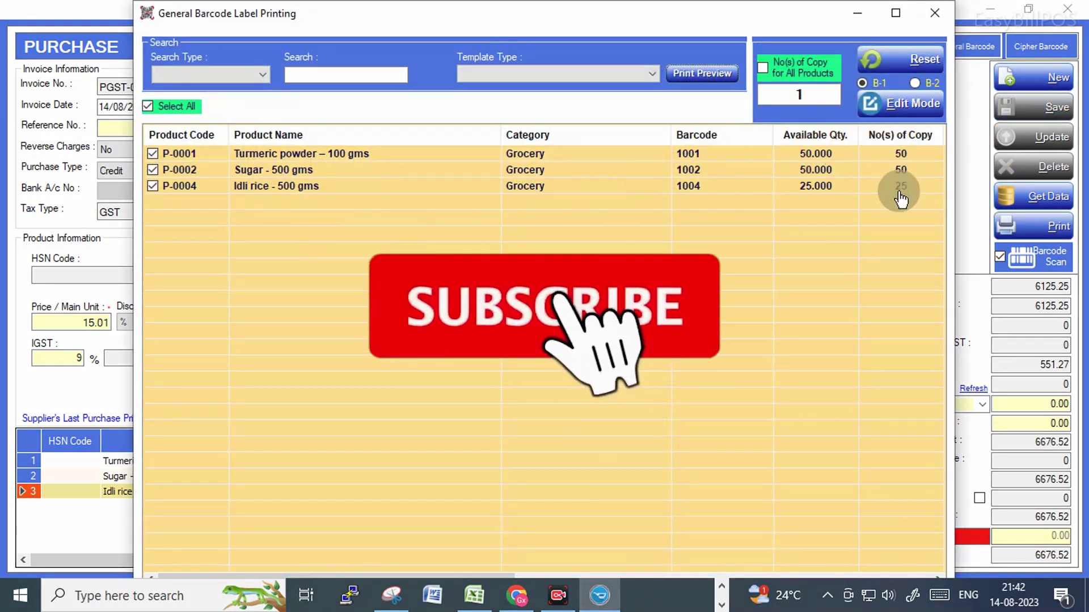
Preview the three products' labels on Standard A4 8PCS(2 x 1), then close both windows.
left_click(615, 75)
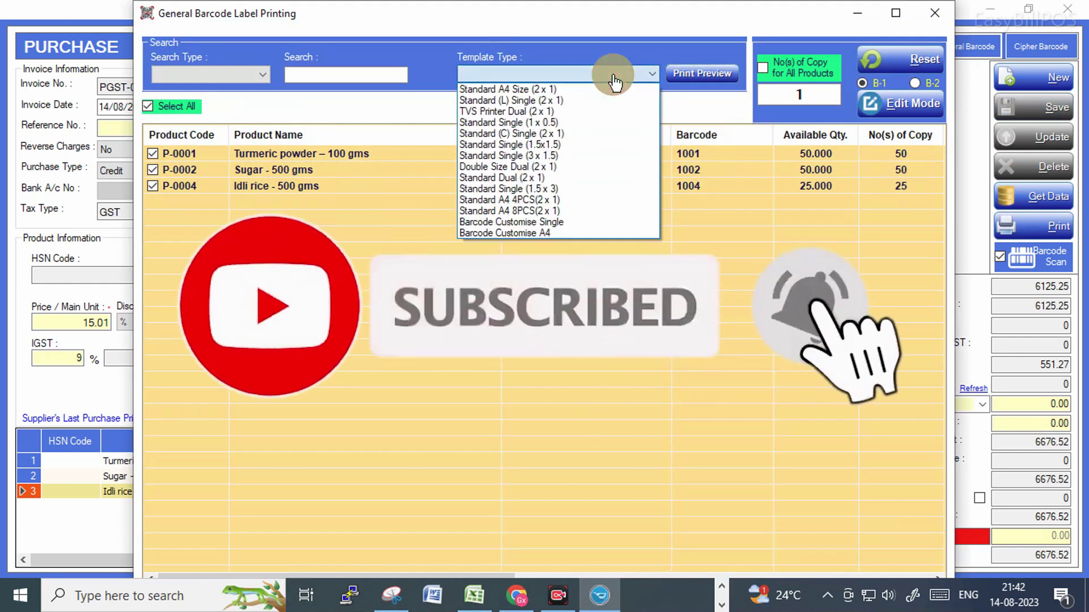
left_click(512, 211)
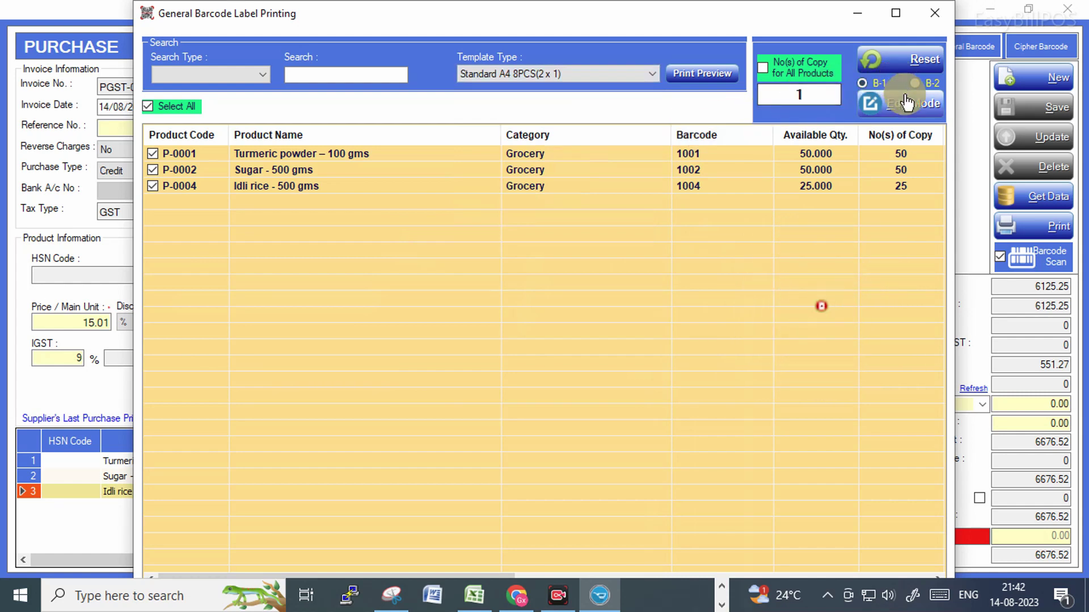
left_click(720, 85)
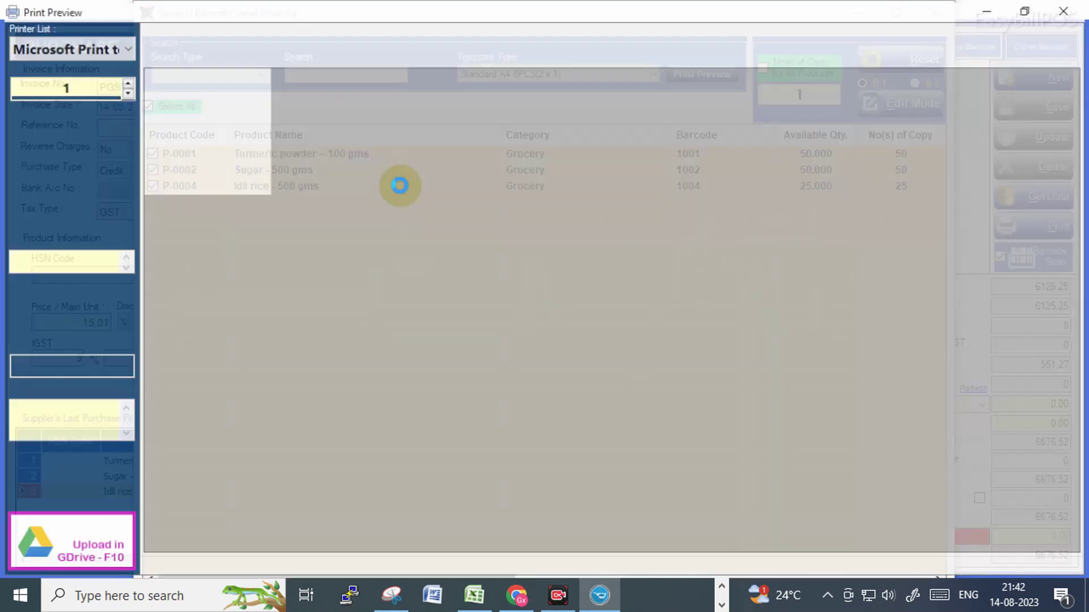
key("alt+Tab")
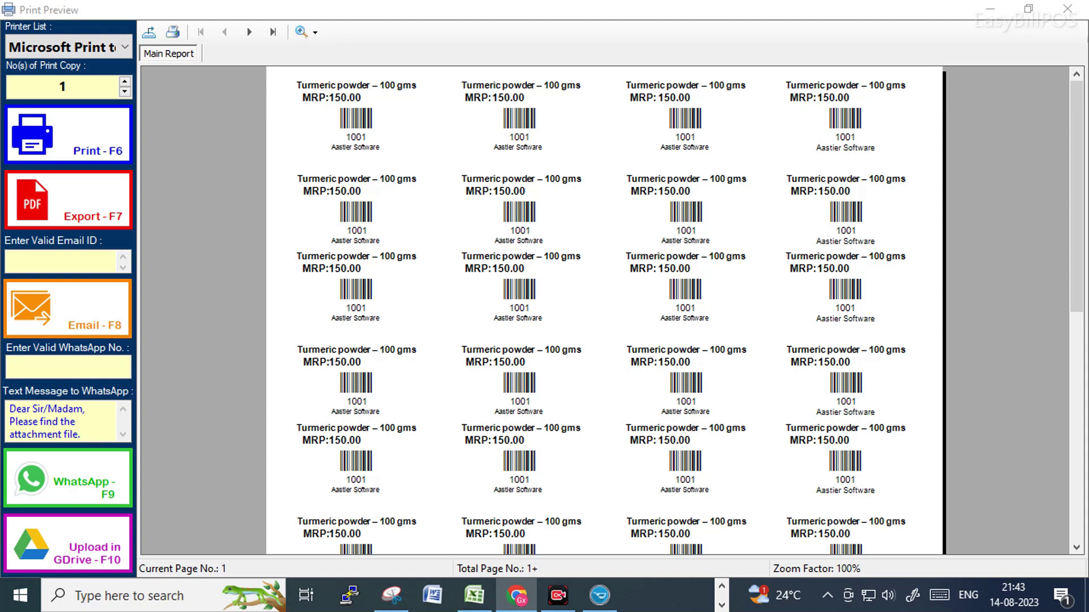
scroll(678, 374, "down", 3)
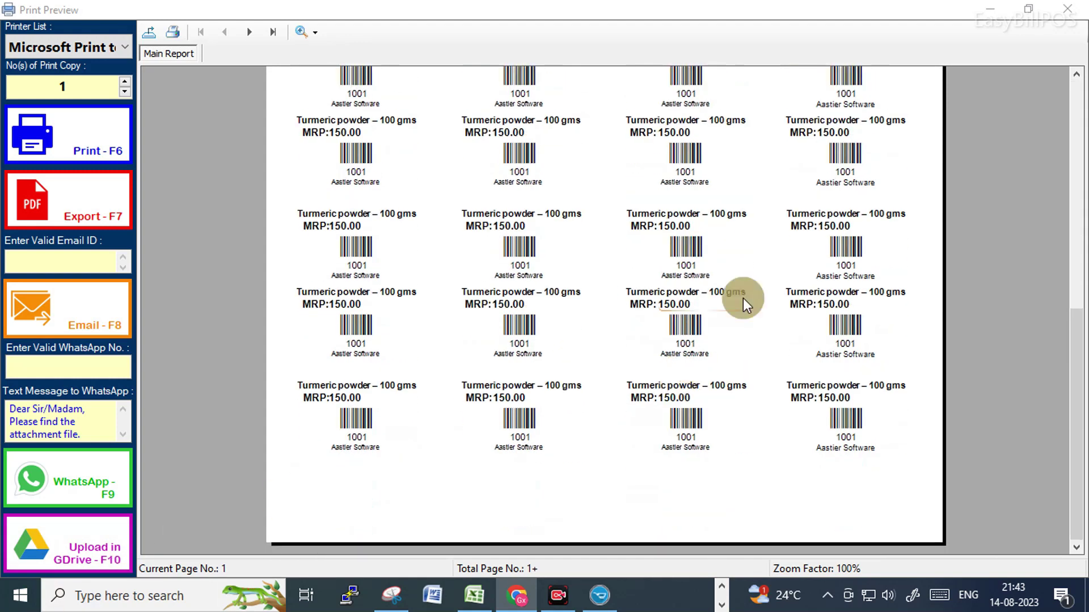
scroll(745, 305, "up", 3)
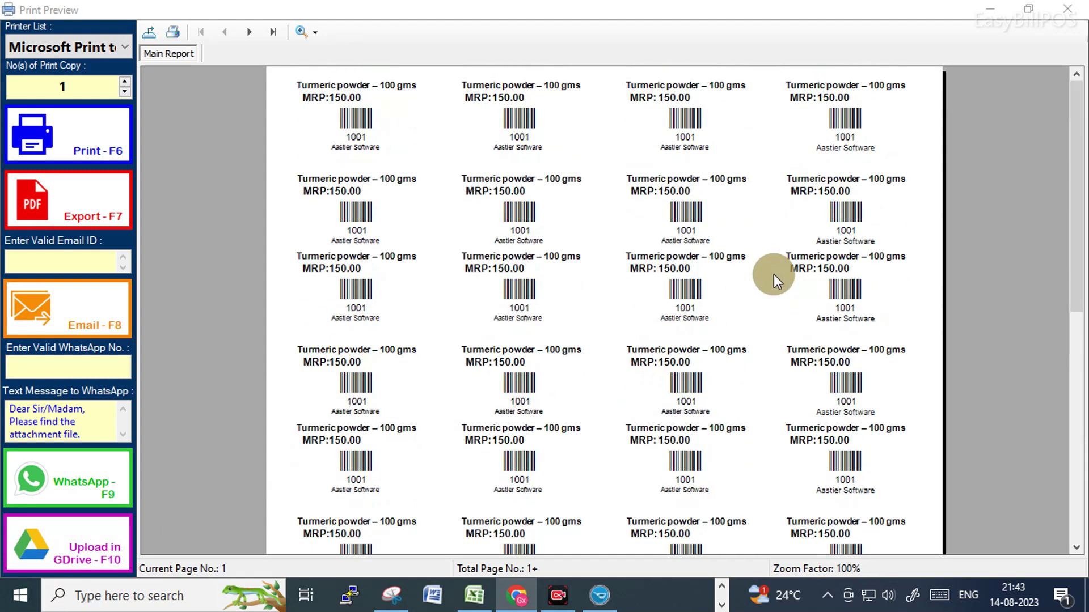
left_click(1069, 8)
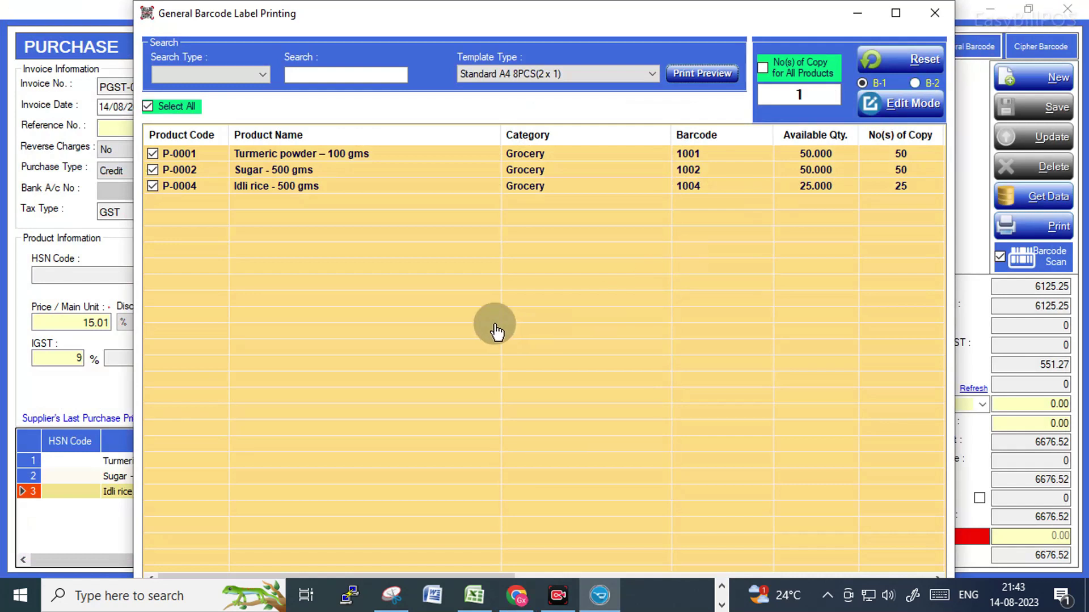
left_click(933, 13)
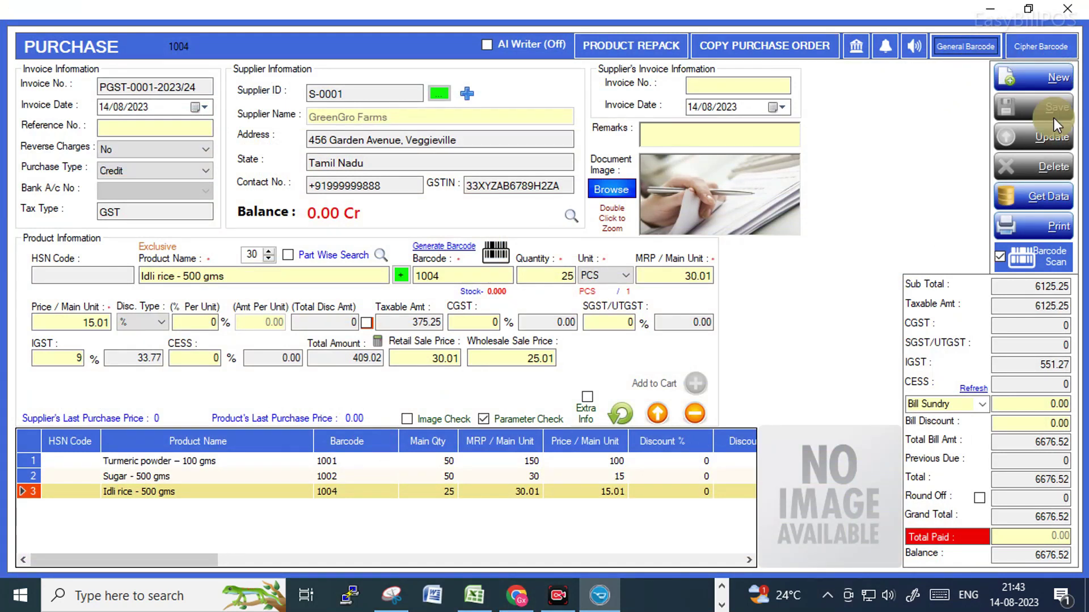
Check the invoice preview's product names, quantities and 6676.52 amount in words, then close it.
left_click(1048, 229)
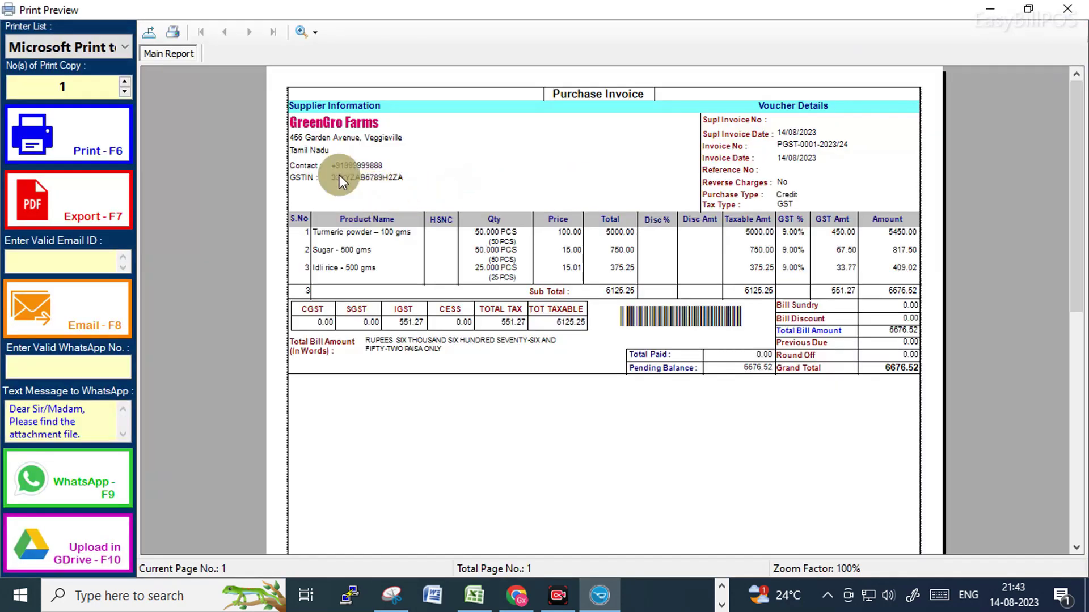
scroll(753, 322, "down", 10)
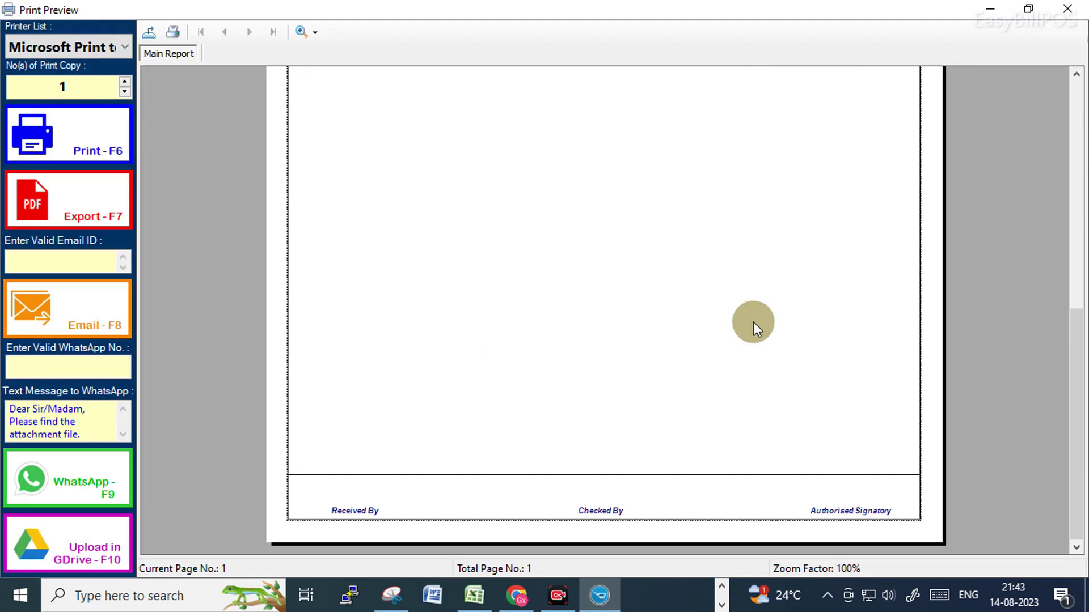
scroll(754, 322, "up", 10)
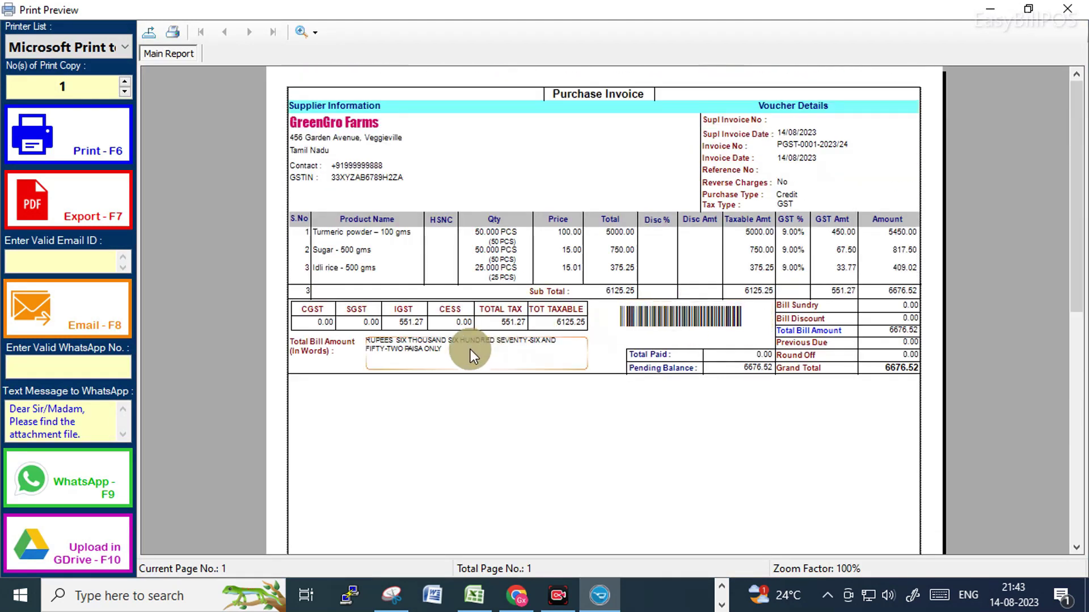
left_click(314, 233)
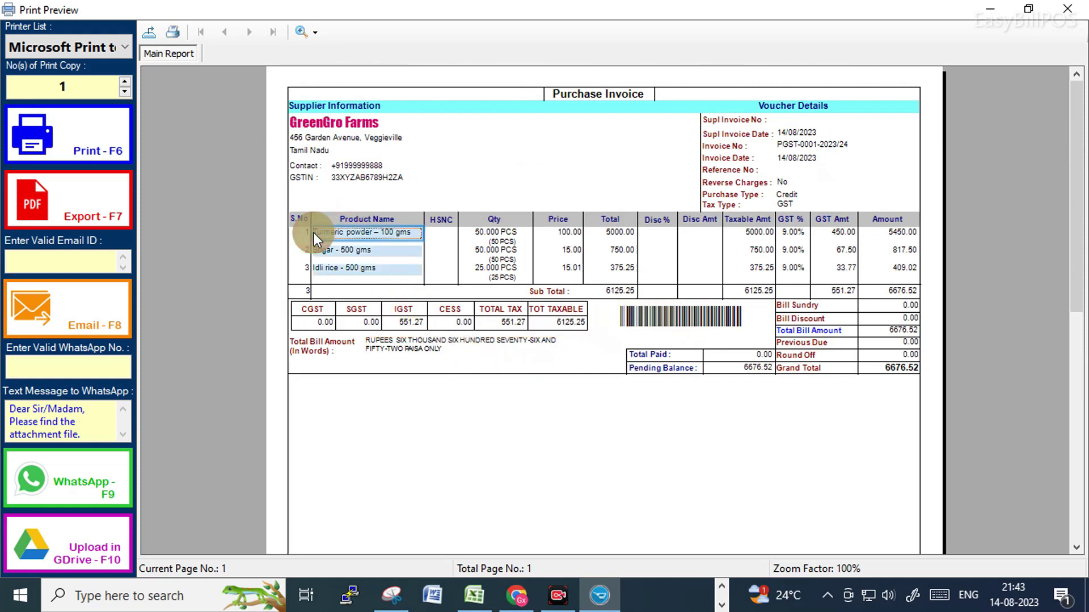
left_click(499, 237)
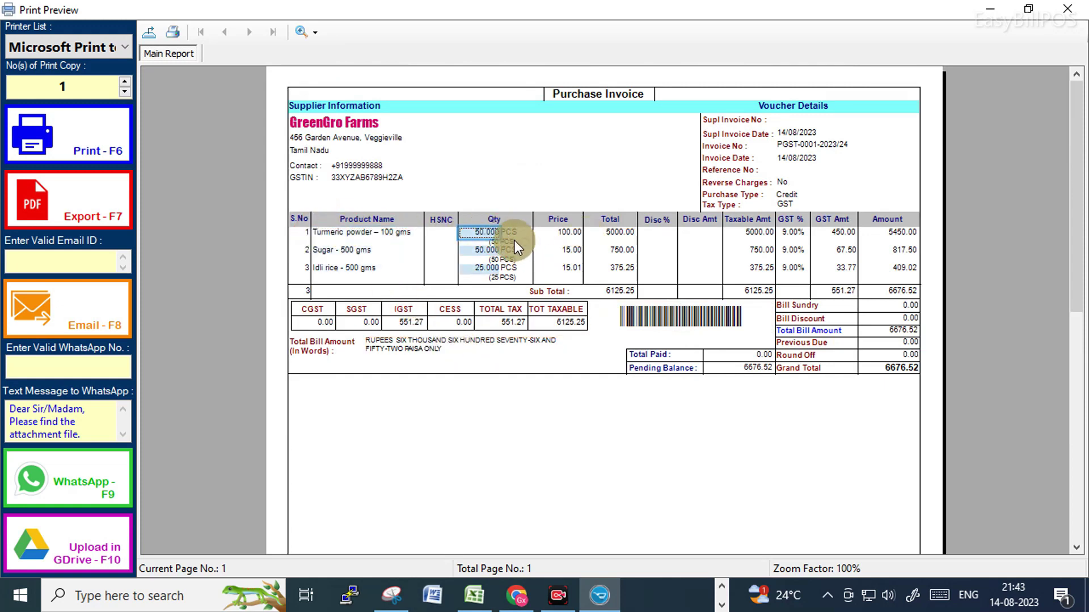
left_click(501, 243)
left_click(505, 256)
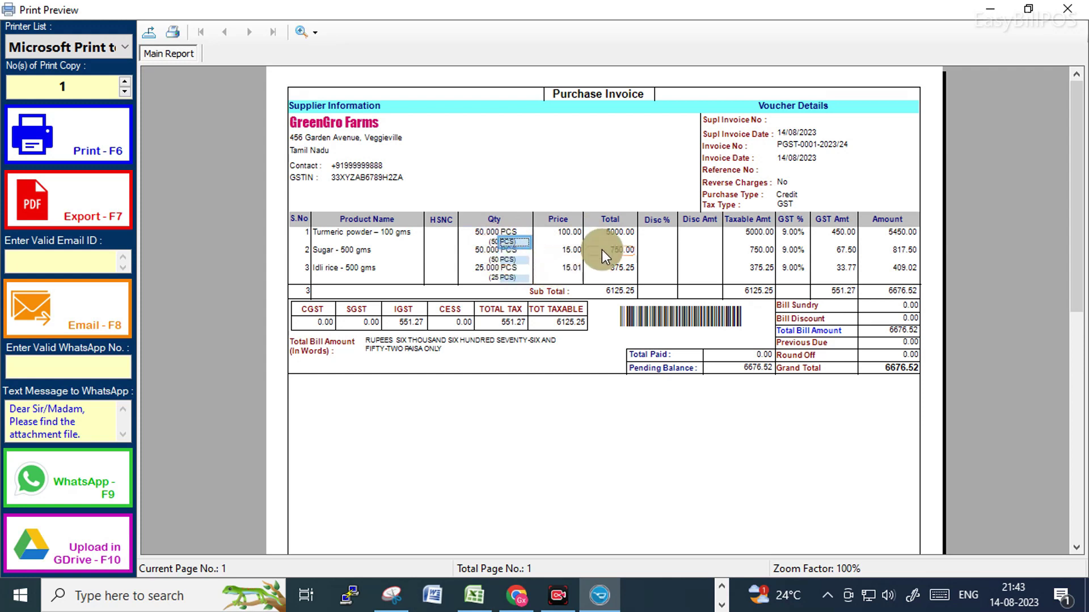
left_click(614, 234)
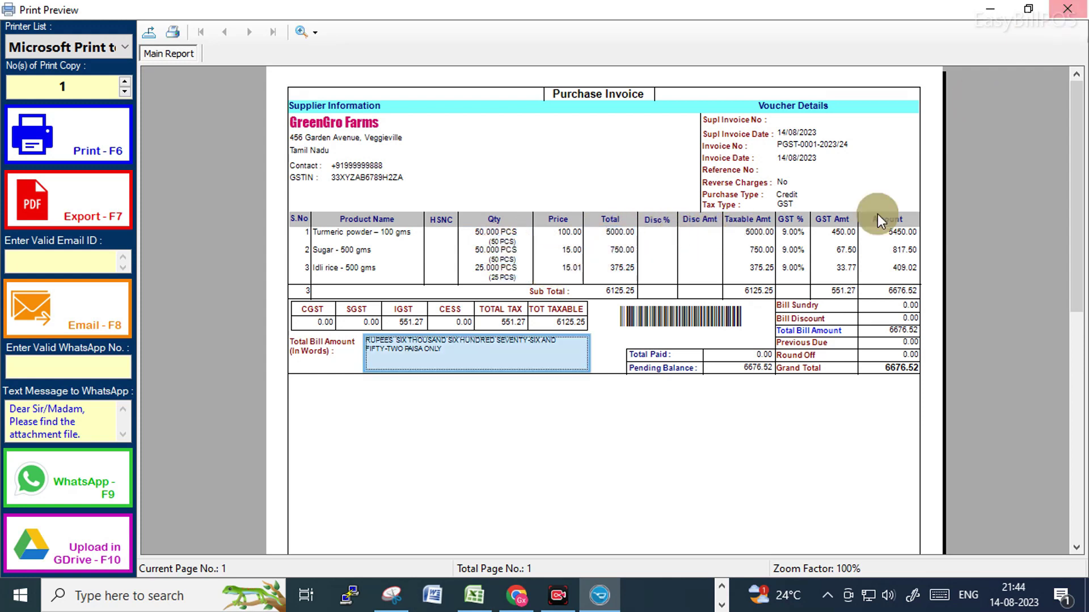
left_click(1068, 9)
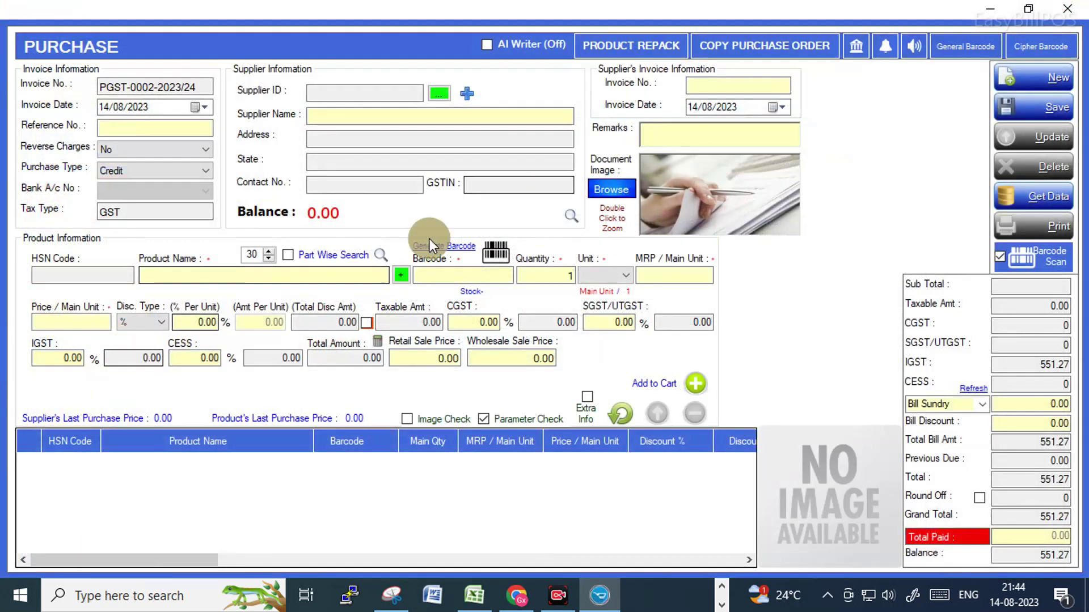
Close the Purchase form and open then close the Setting menu on the dashboard.
left_click(1067, 9)
left_click(99, 483)
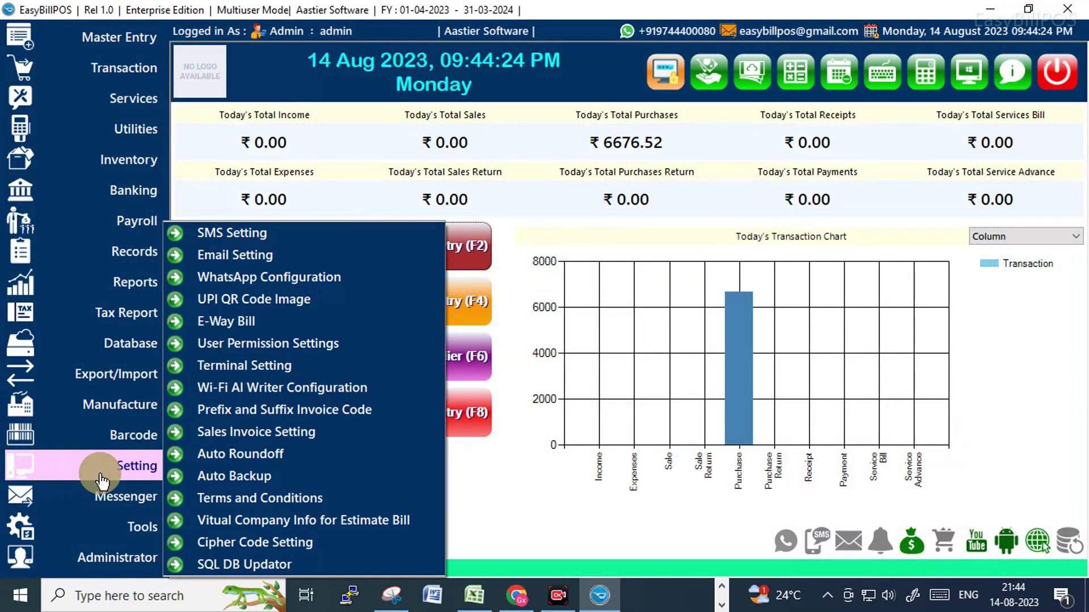
left_click(254, 278)
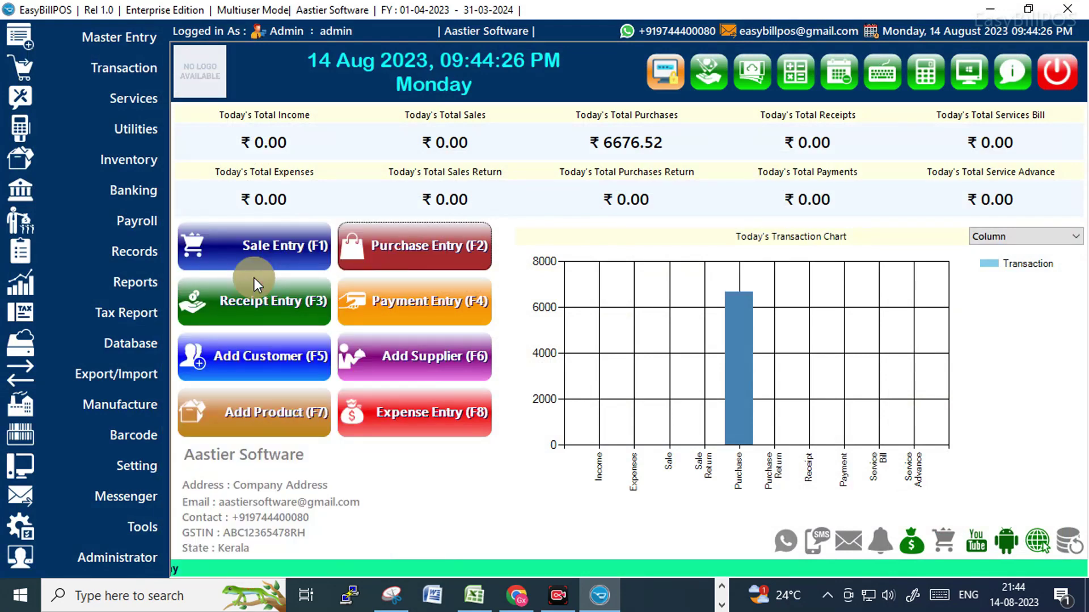